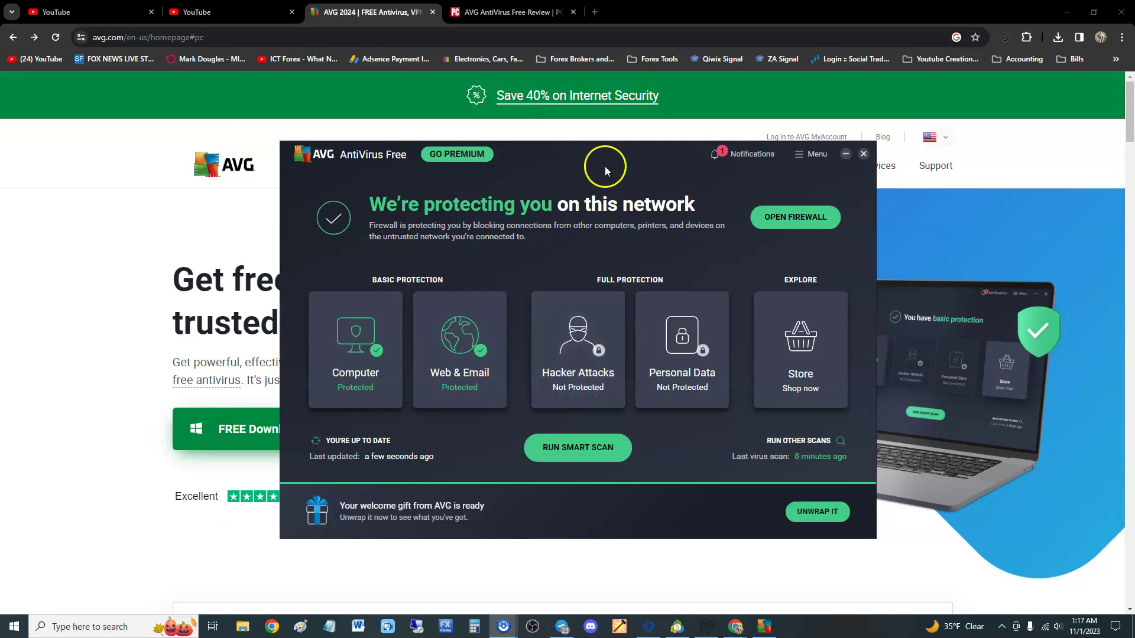
Set the AVG dashboard aside and bring the PCMag AVG AntiVirus Free review in Chrome forward
mouse_move(542, 151)
left_mouse_down()
mouse_move(530, 168)
mouse_move(543, 156)
left_mouse_up()
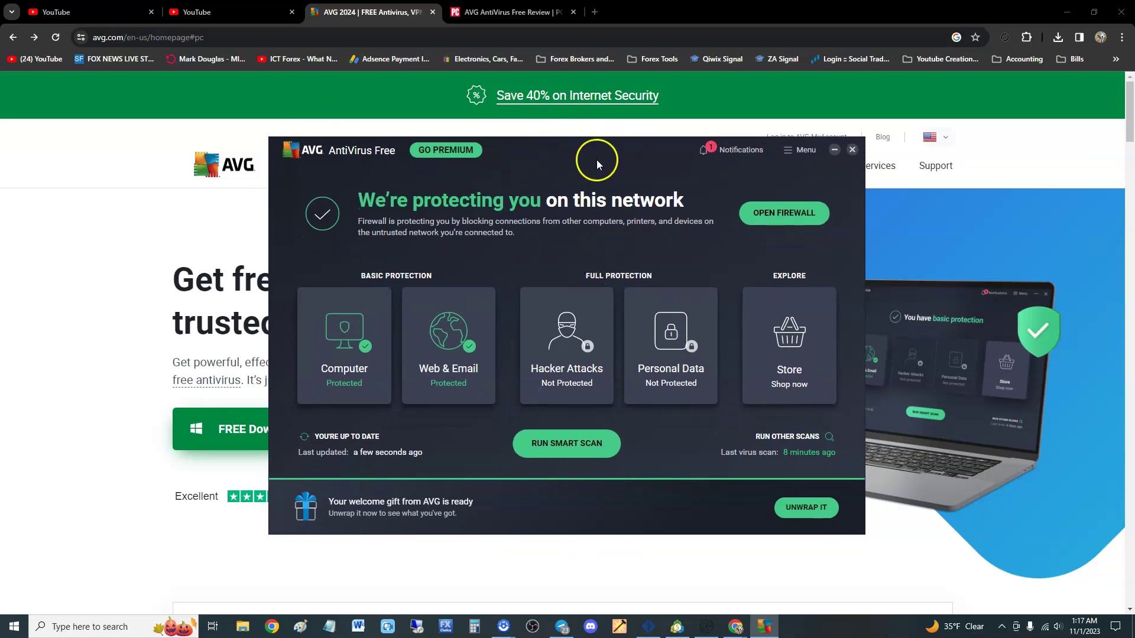
left_click(557, 68)
Switch to the avg.com homepage tab and place the AVG AntiVirus Free dashboard over it
left_click(512, 12)
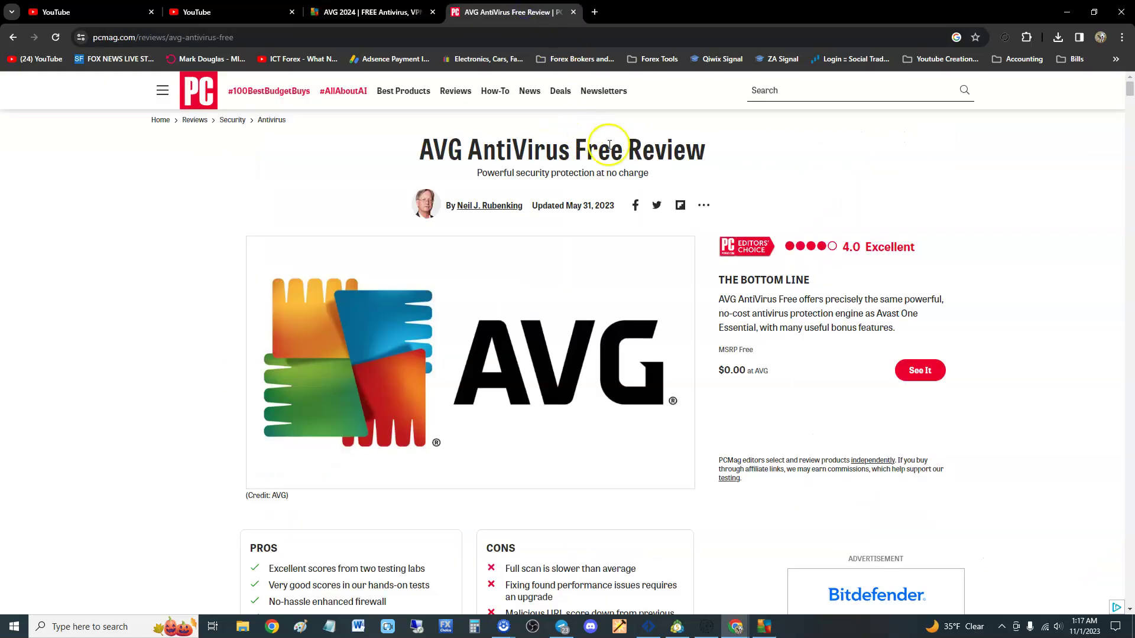
left_click(354, 12)
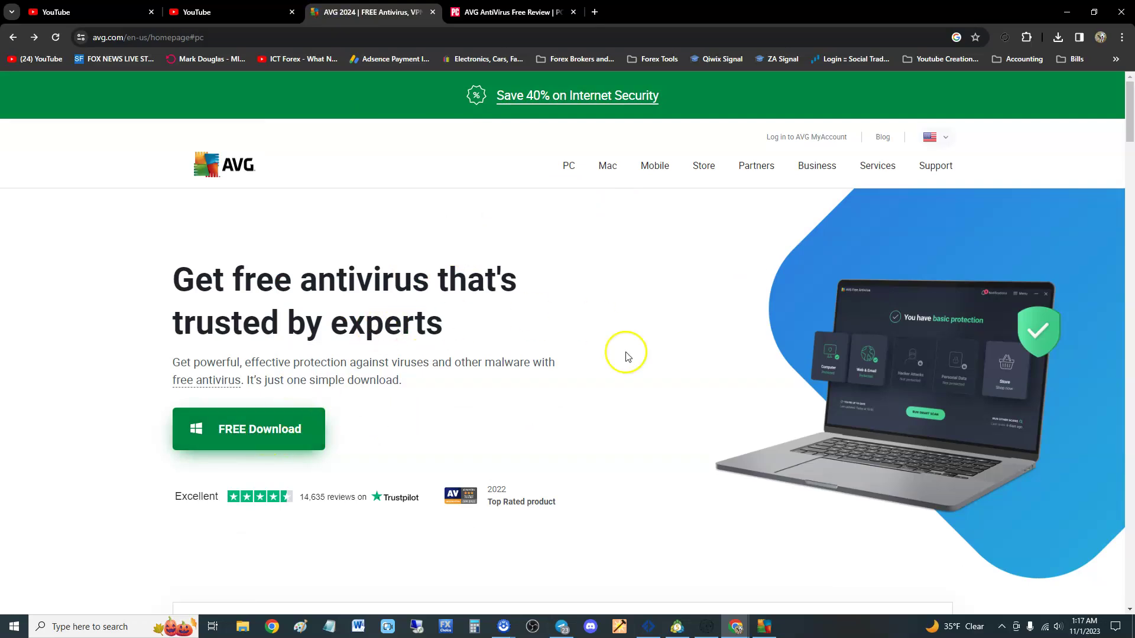
left_click(758, 618)
left_click_drag(552, 160, 555, 150)
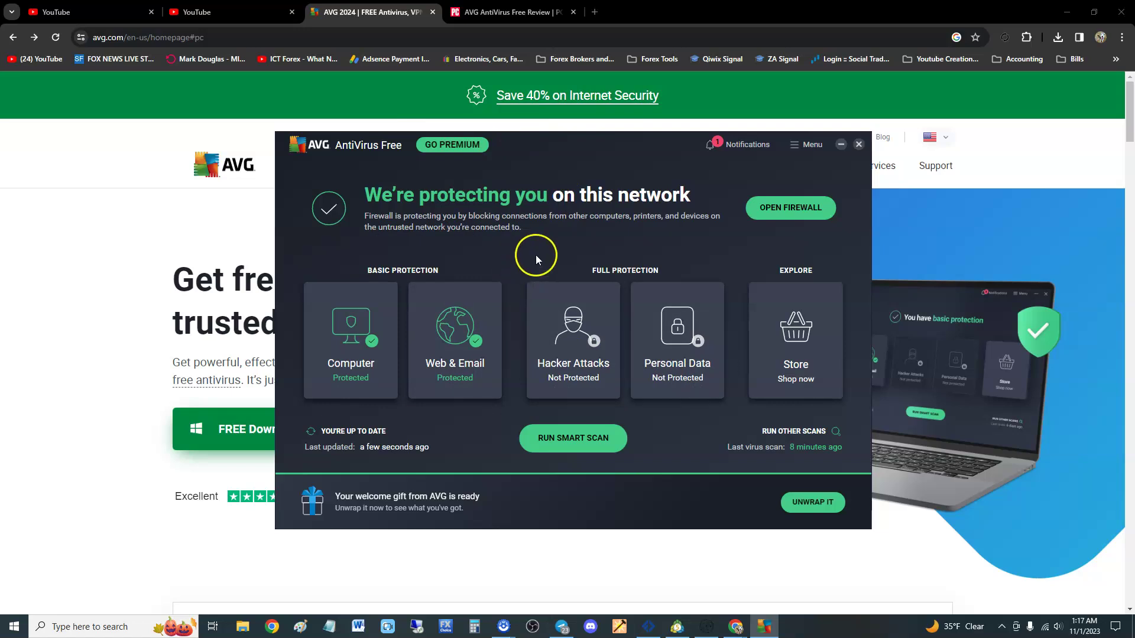
Scroll the PCMag review to Pros and highlight 'Excellent scores from two testing labs'
left_click(514, 13)
scroll(626, 313, "down", 3)
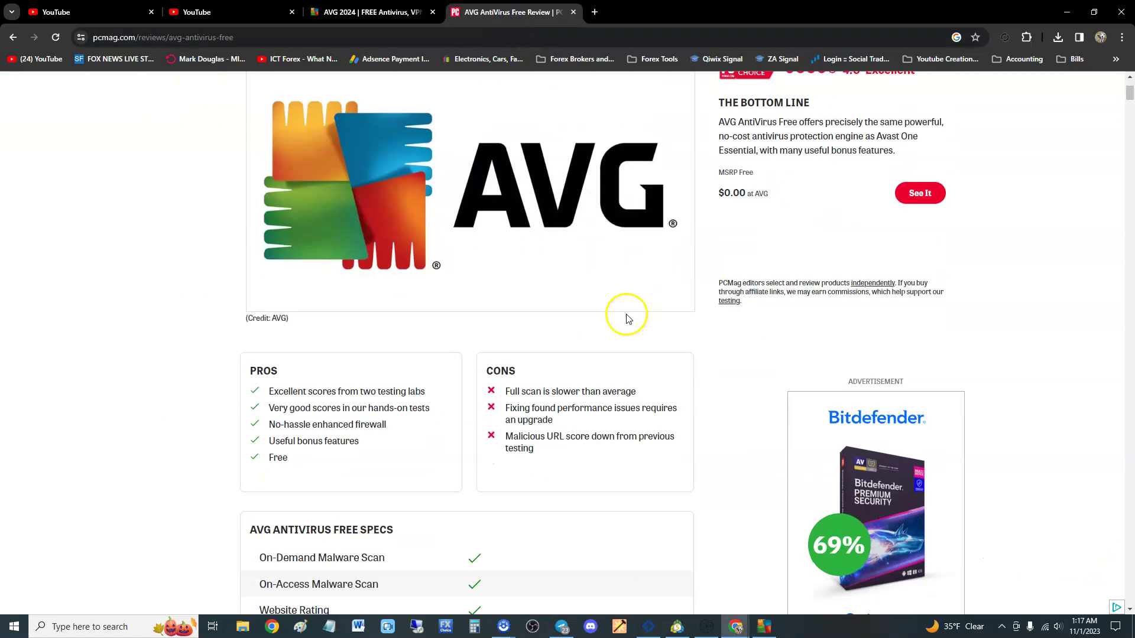
scroll(628, 319, "down", 2)
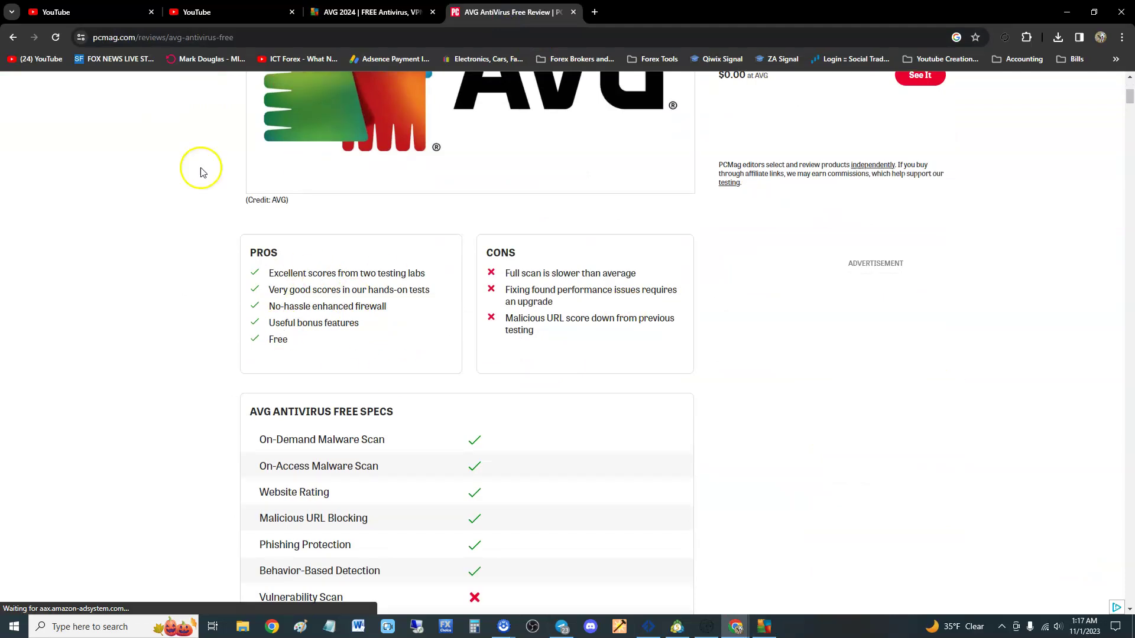
left_click(270, 274)
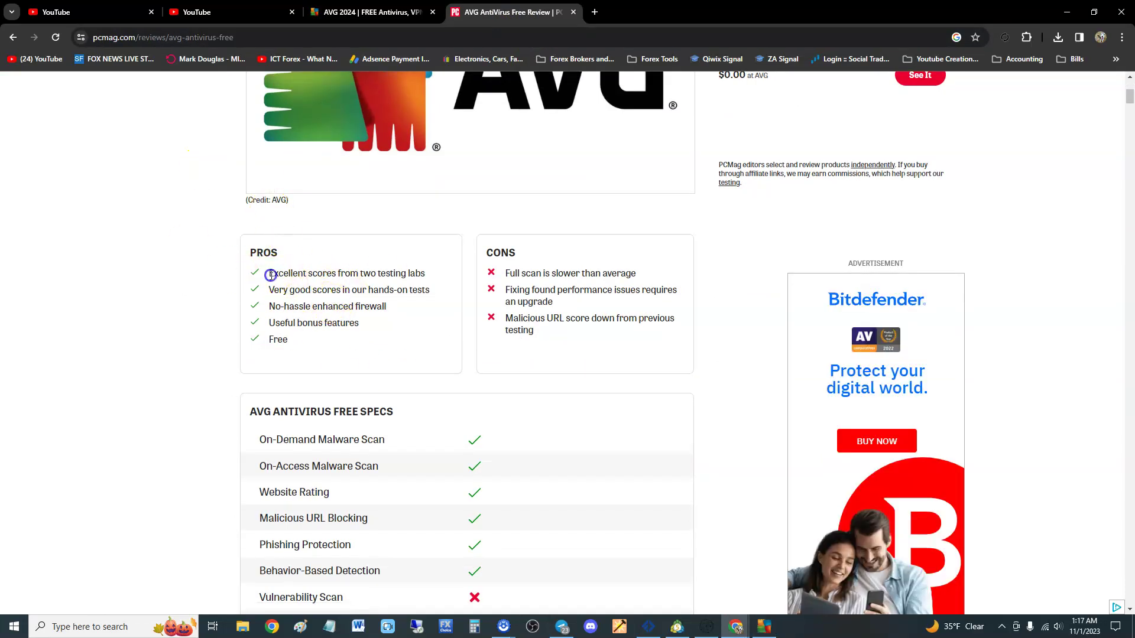
left_click_drag(270, 275, 406, 275)
left_click(420, 276)
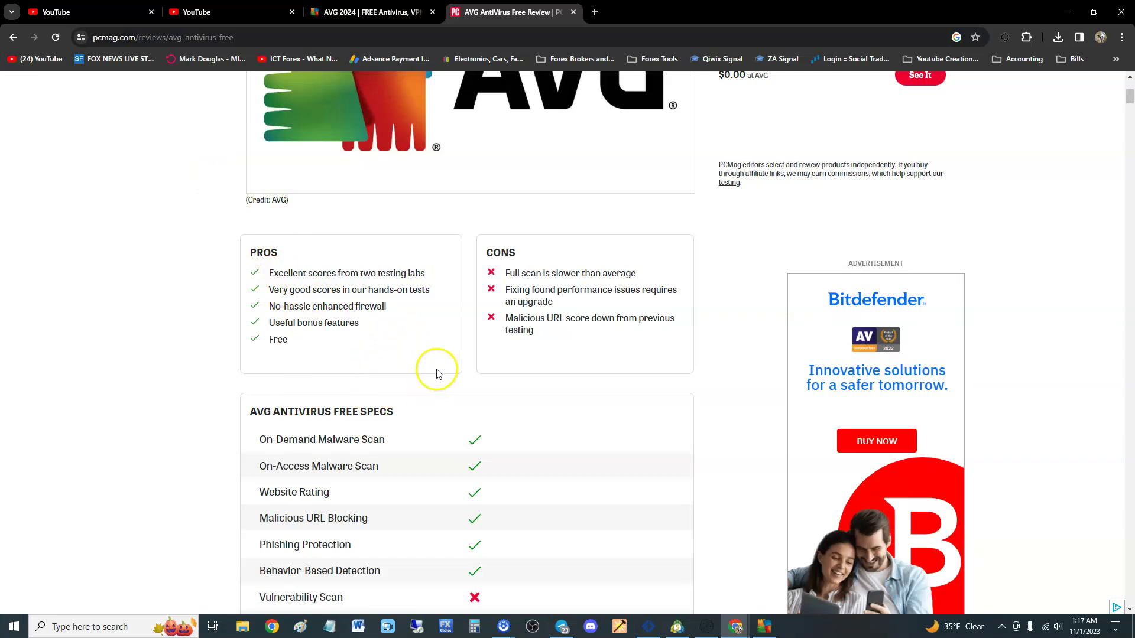
Highlight the hands-on tests pro, then bring the AVG dashboard back to the front
left_click_drag(341, 290, 379, 305)
left_click(423, 291)
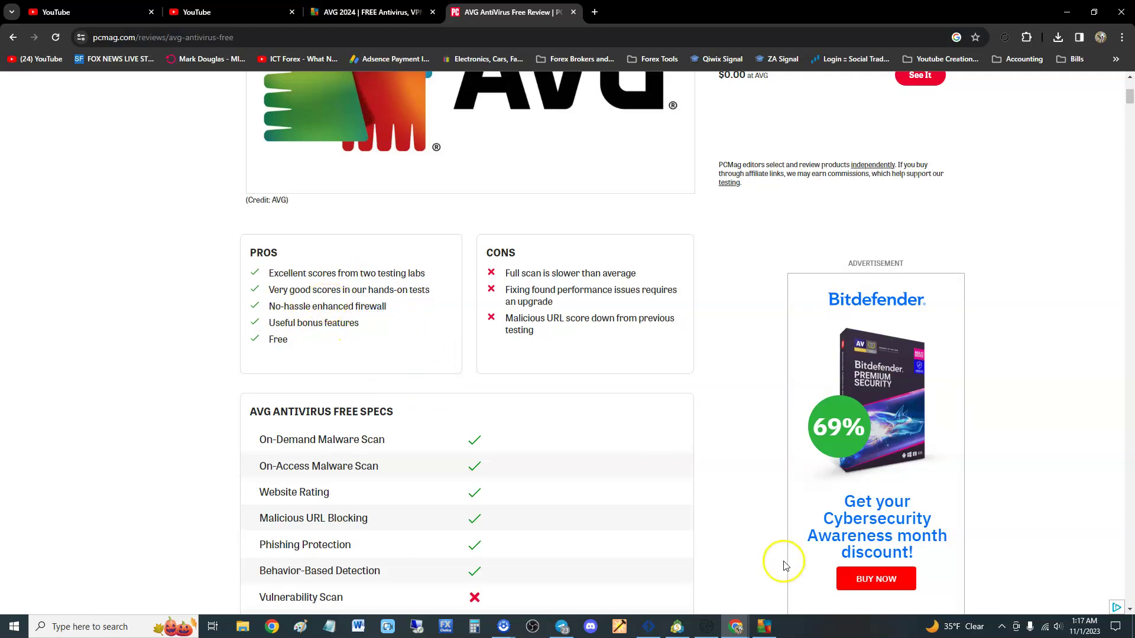
left_click(764, 626)
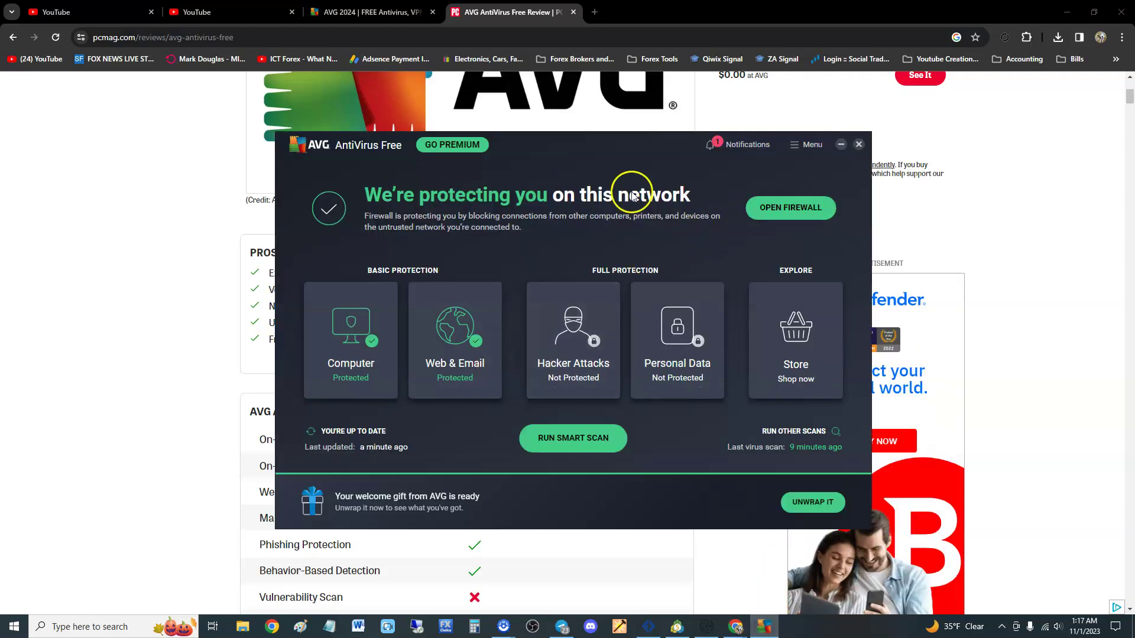
Check the Enhanced Firewall Networks settings, then go back to the PCMag pros and cons
left_click(771, 208)
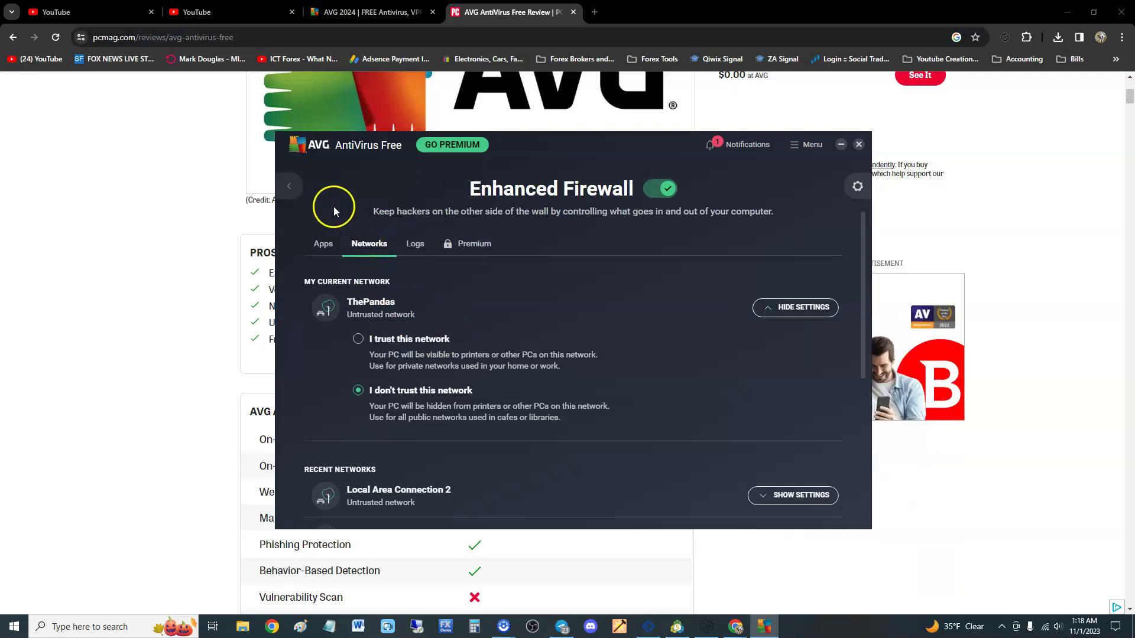
left_click(293, 188)
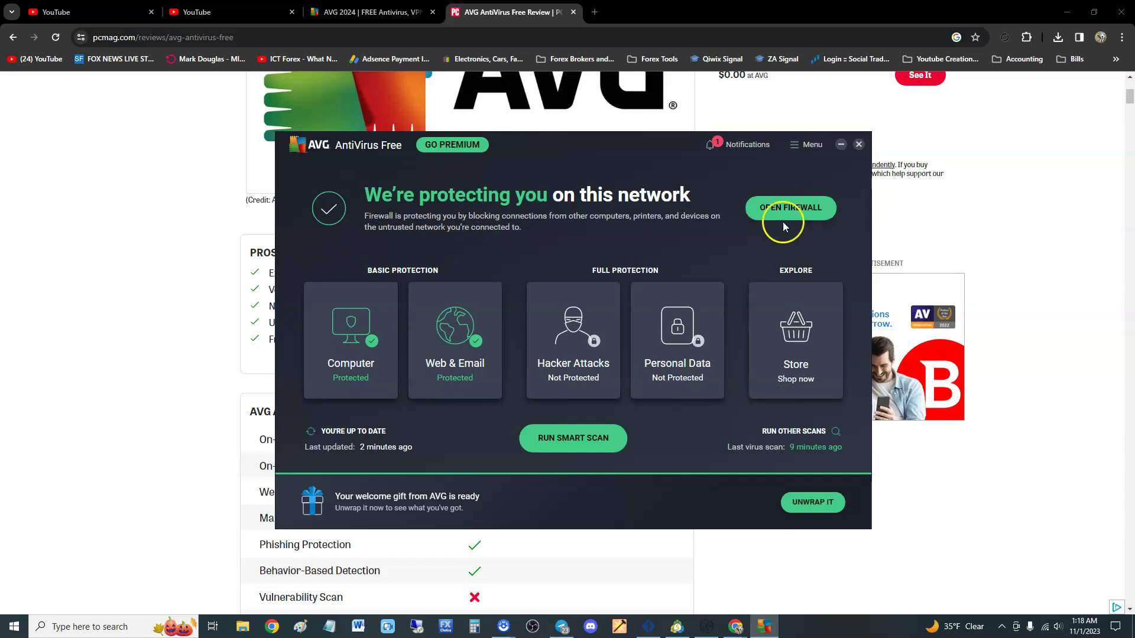
left_click(1030, 245)
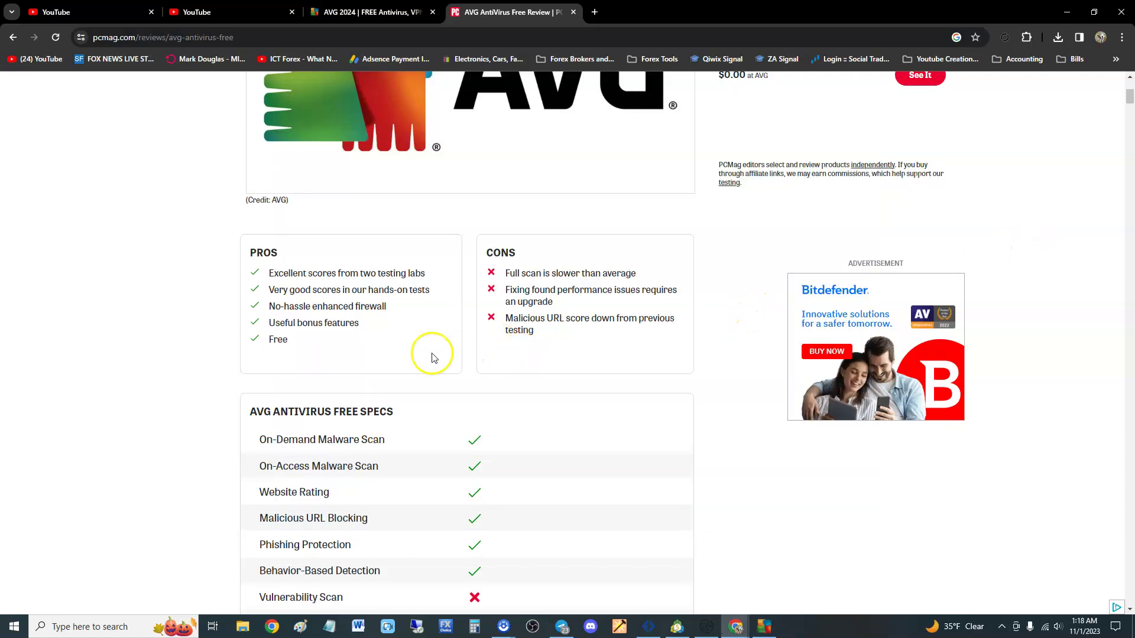
left_click_drag(285, 323, 349, 316)
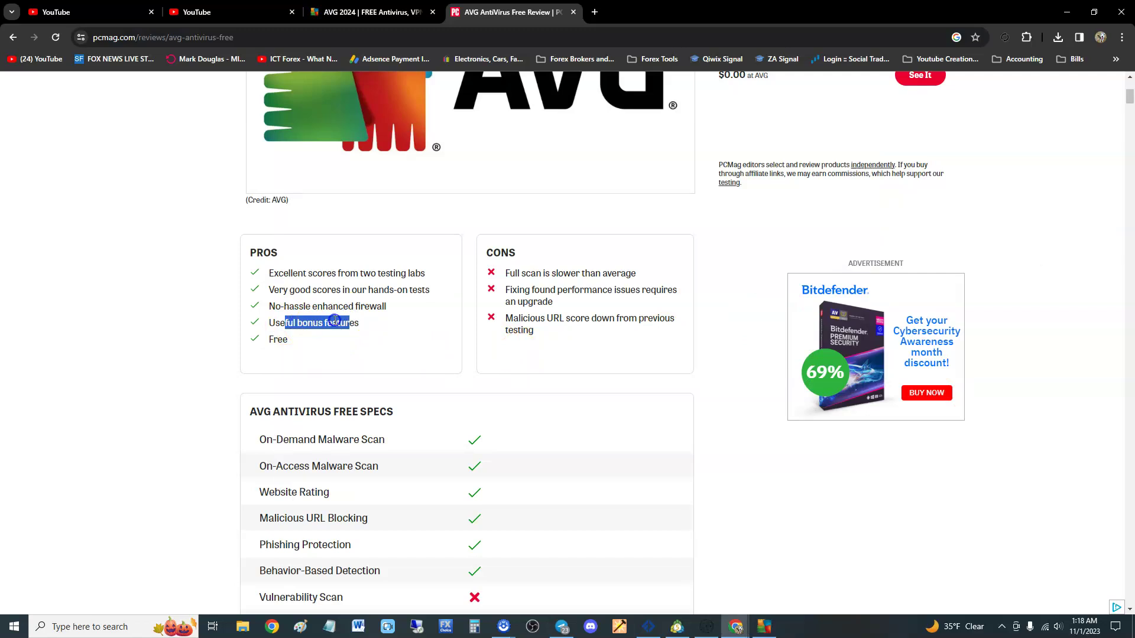
left_click(335, 319)
double_click(277, 339)
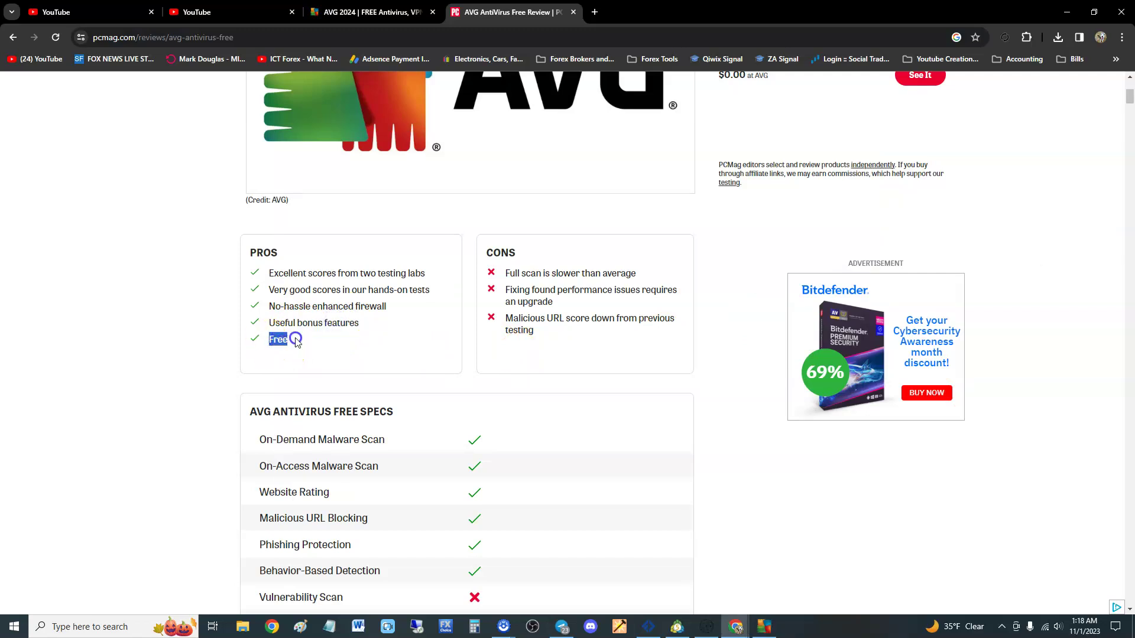
left_click_drag(508, 274, 610, 266)
left_click(613, 278)
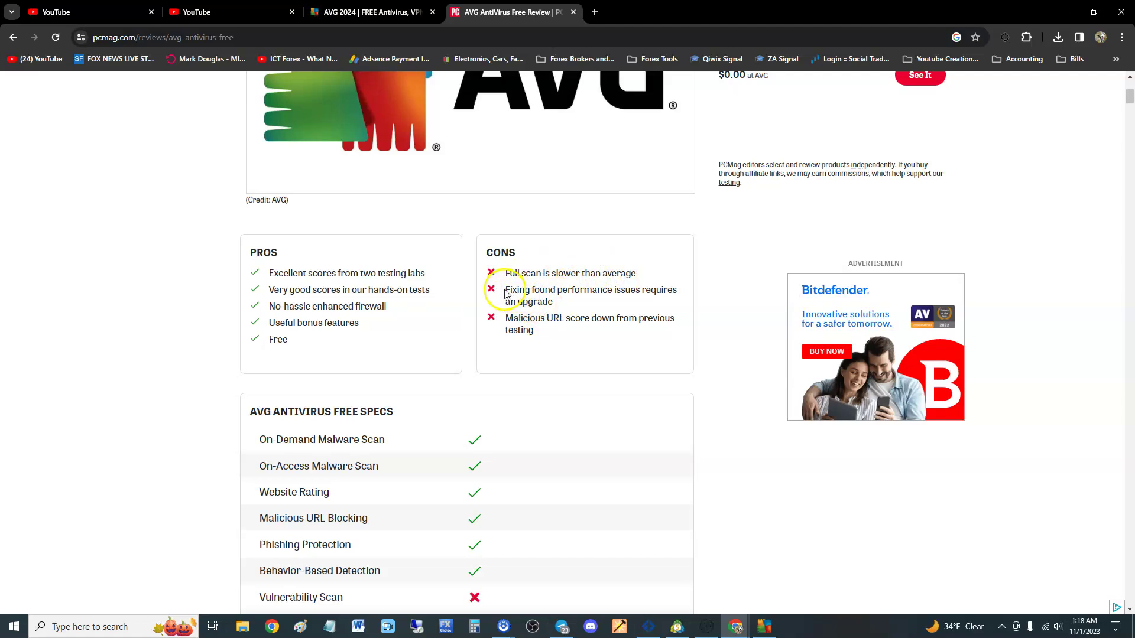
left_click_drag(506, 294, 615, 301)
left_click(606, 300)
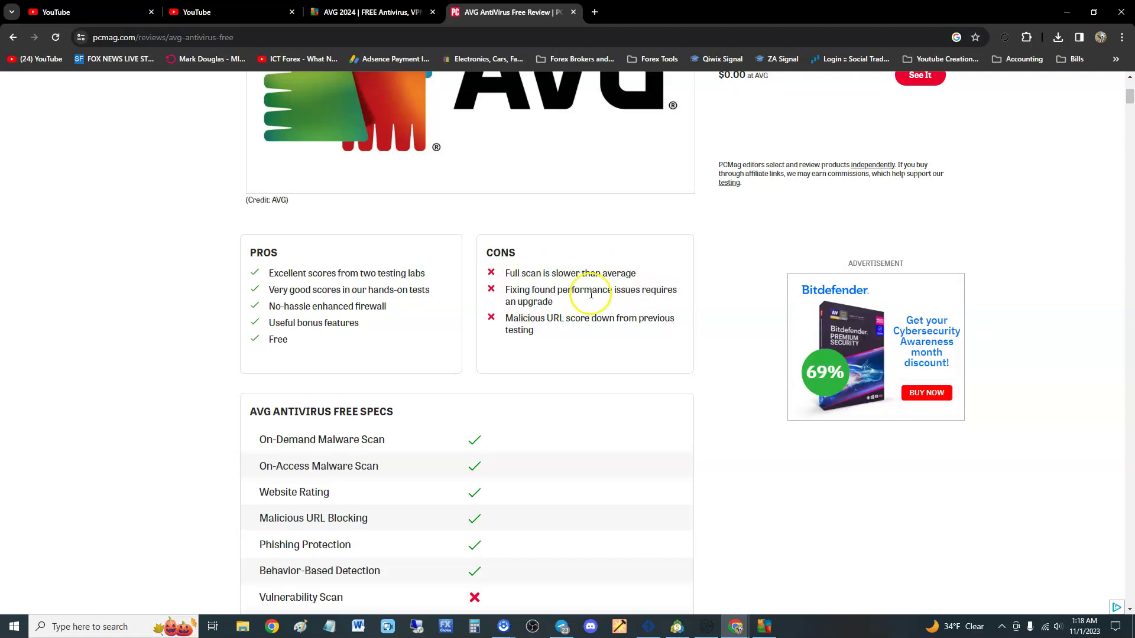
left_click_drag(505, 291, 564, 291)
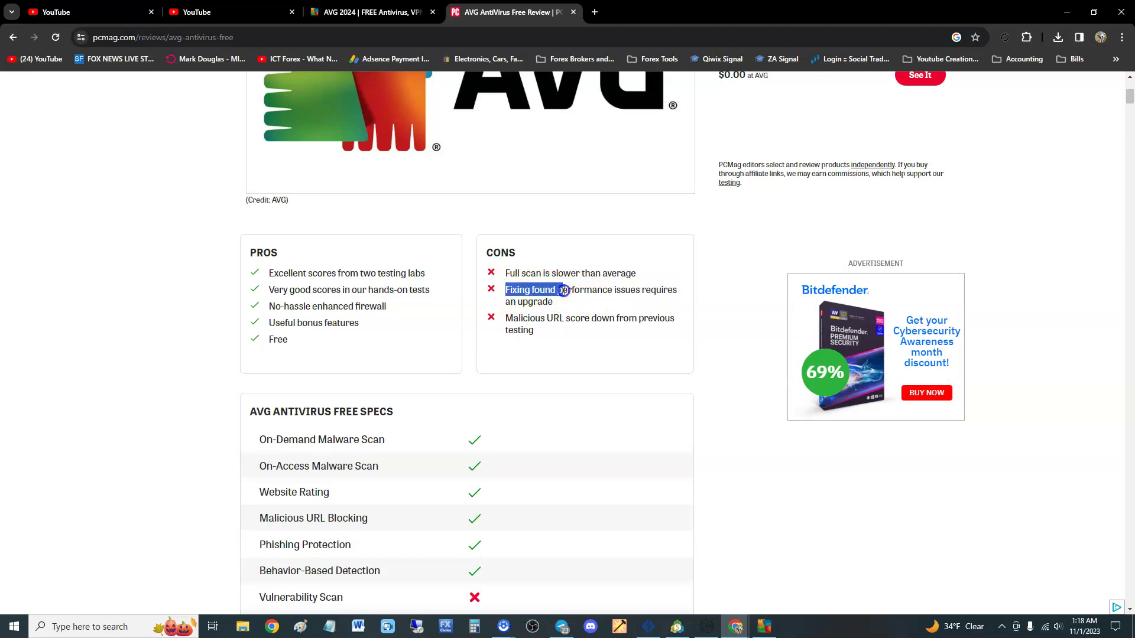
left_click(584, 289)
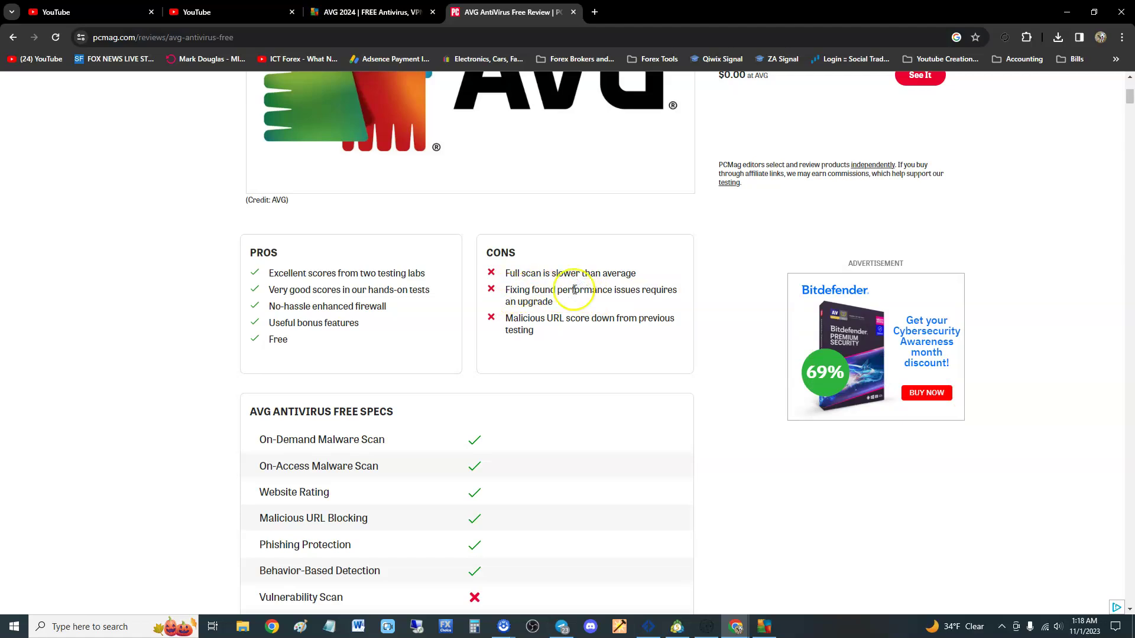
left_click_drag(557, 290, 597, 290)
left_click(604, 290)
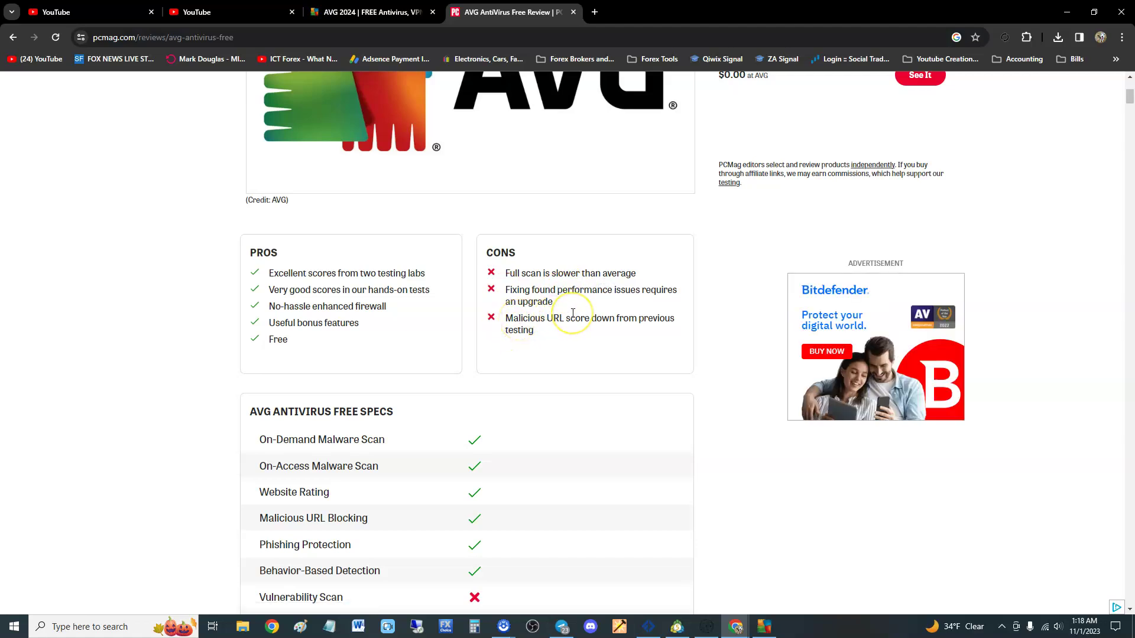
Scroll to the AVG AntiVirus Free Specs table and highlight the On-Demand and On-Access Malware Scan rows
scroll(600, 324, "up", 5)
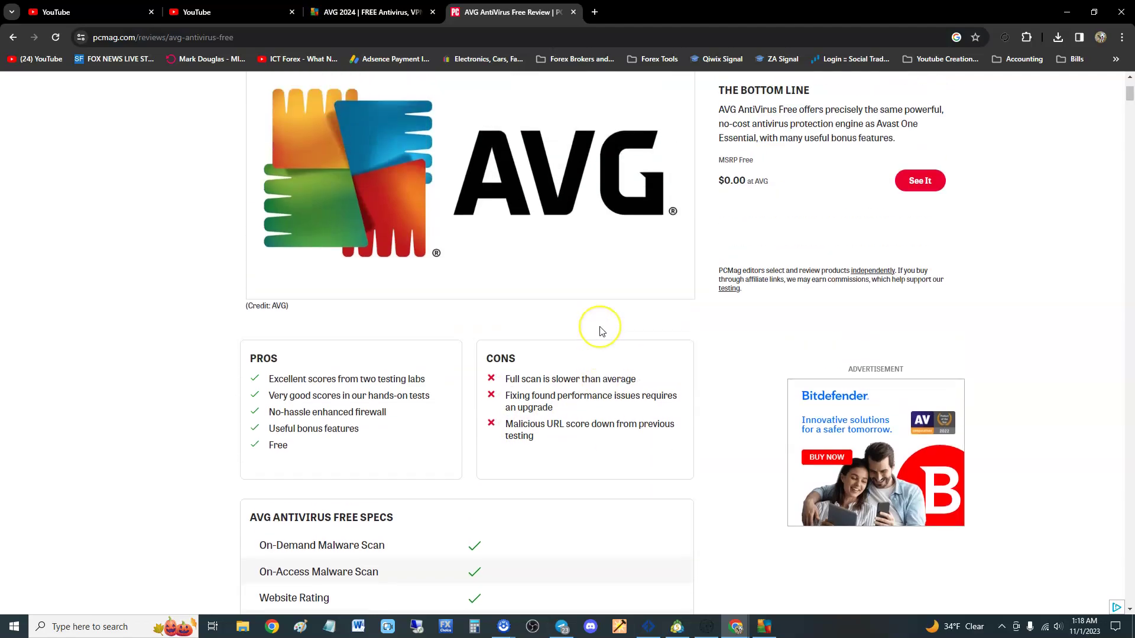
scroll(600, 329, "down", 3)
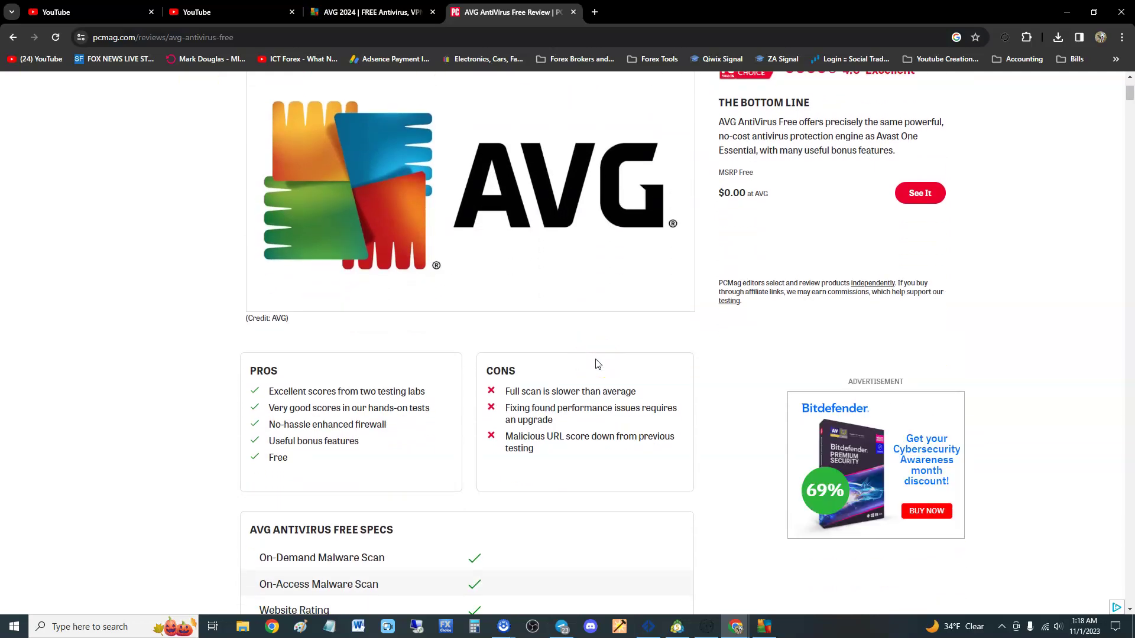
scroll(601, 368, "down", 1)
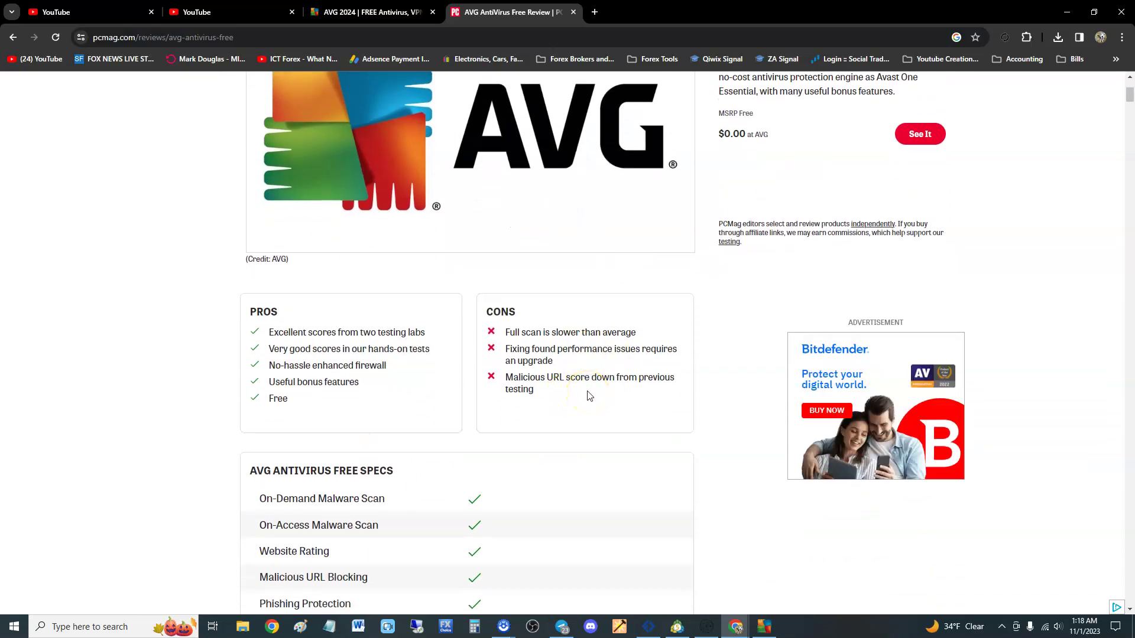
scroll(588, 395, "down", 4)
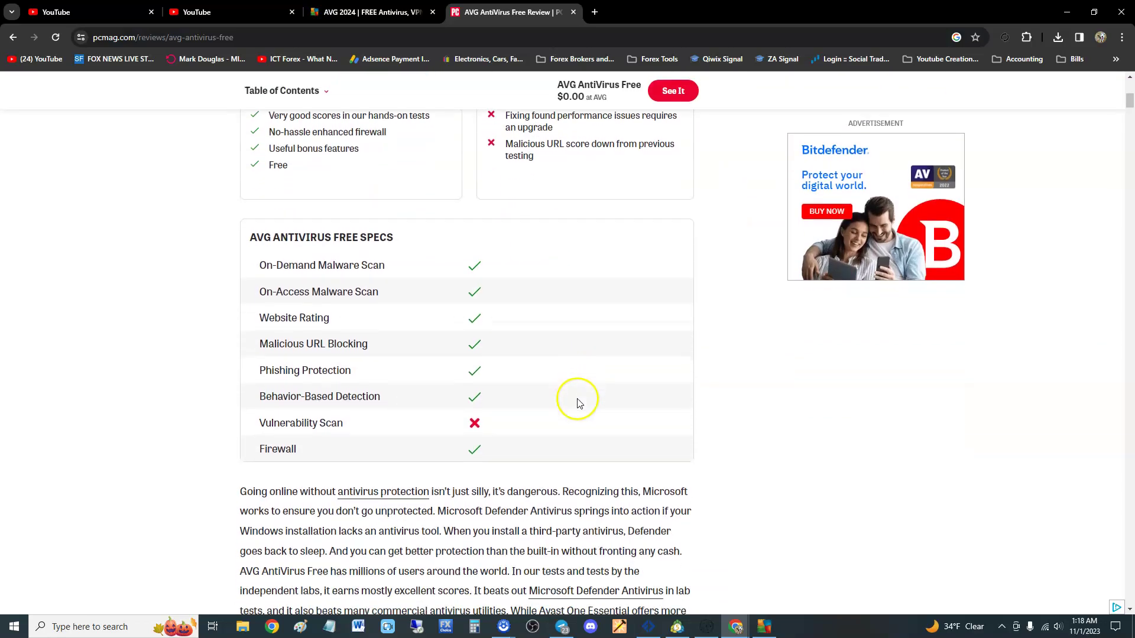
left_click_drag(254, 262, 426, 263)
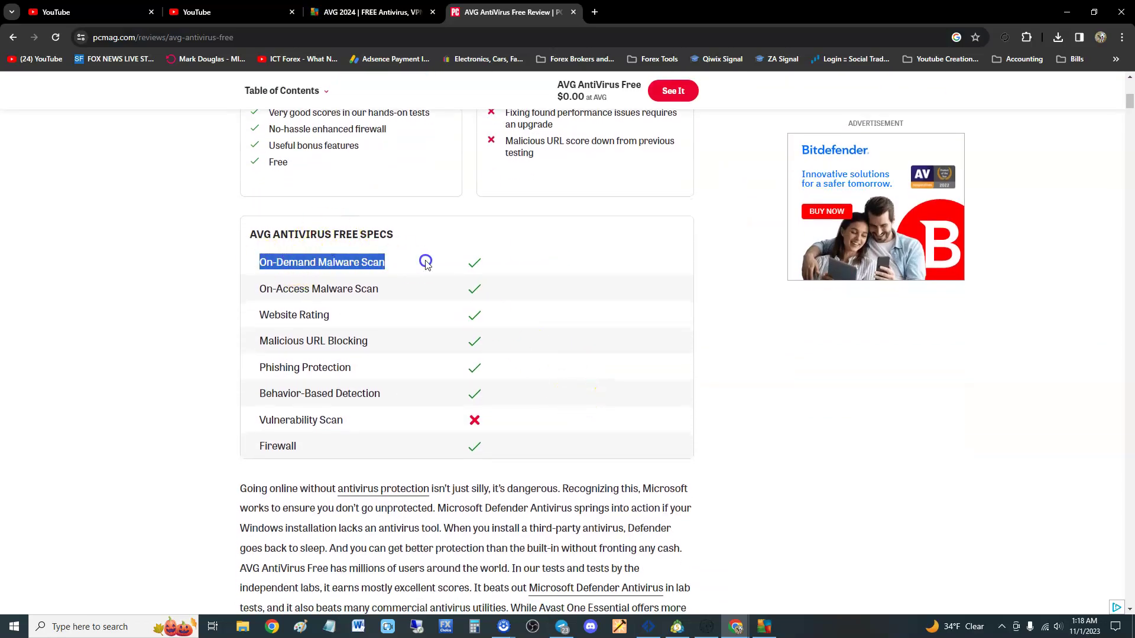
left_click(426, 263)
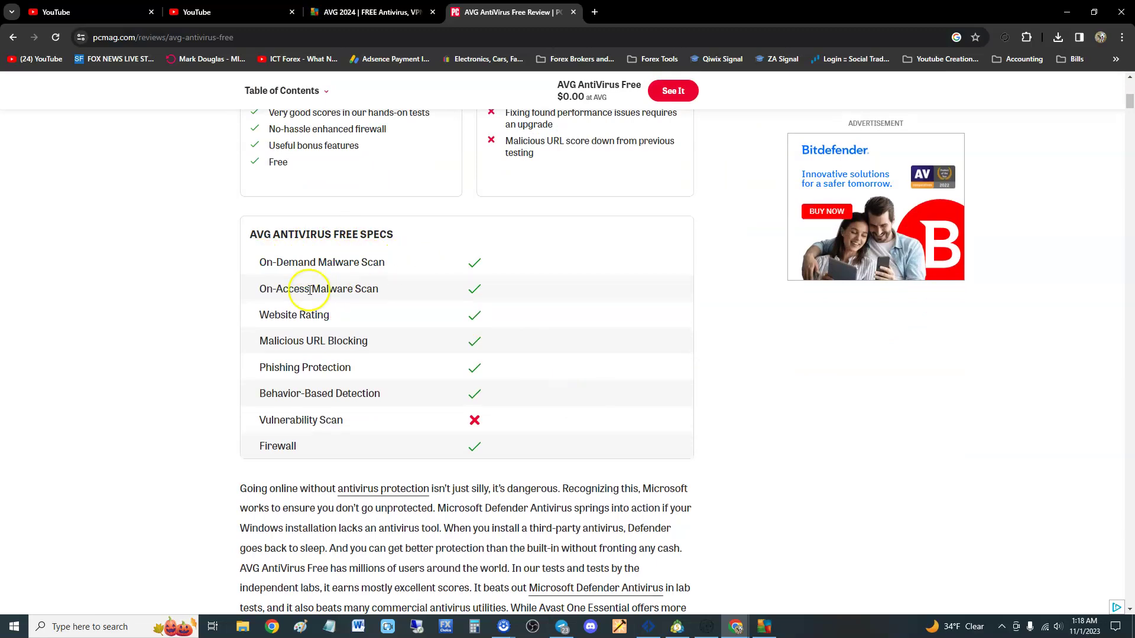
left_click_drag(274, 289, 397, 291)
left_click(398, 293)
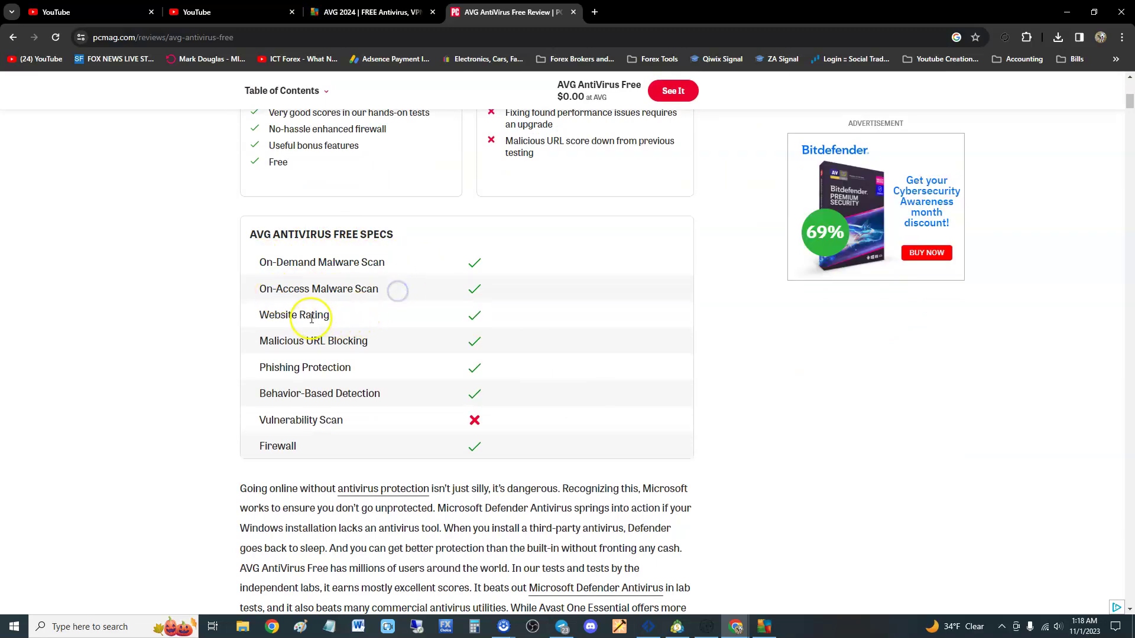
In AVG, view the Computer protection and Web & Email shield pages, returning to the dashboard
left_click(763, 625)
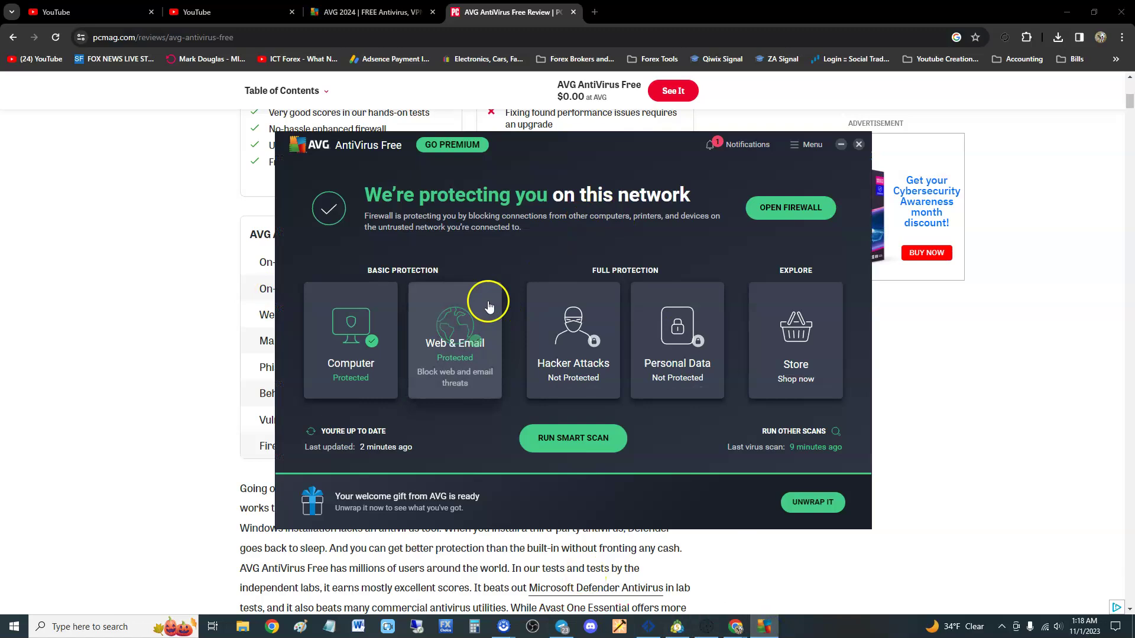
left_click(372, 362)
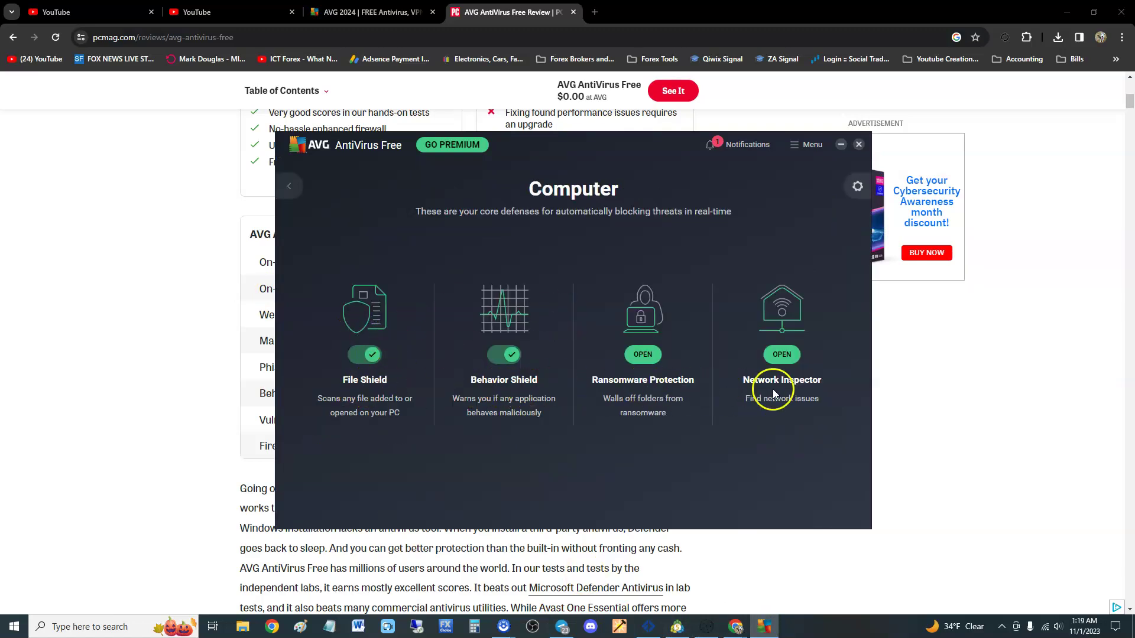
left_click(307, 201)
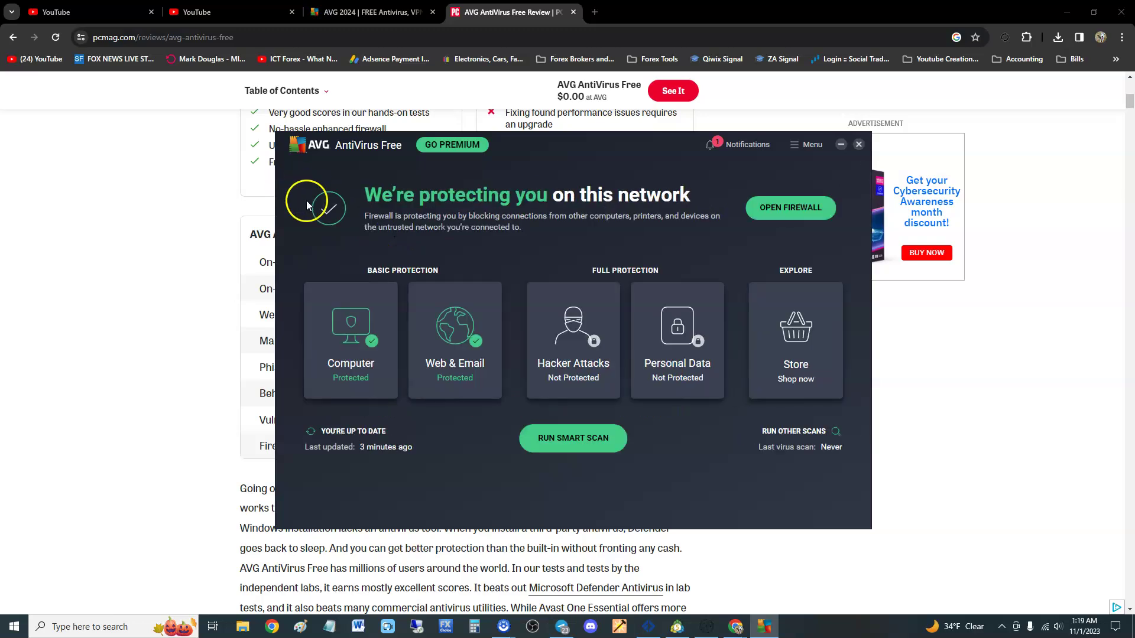
left_click(456, 397)
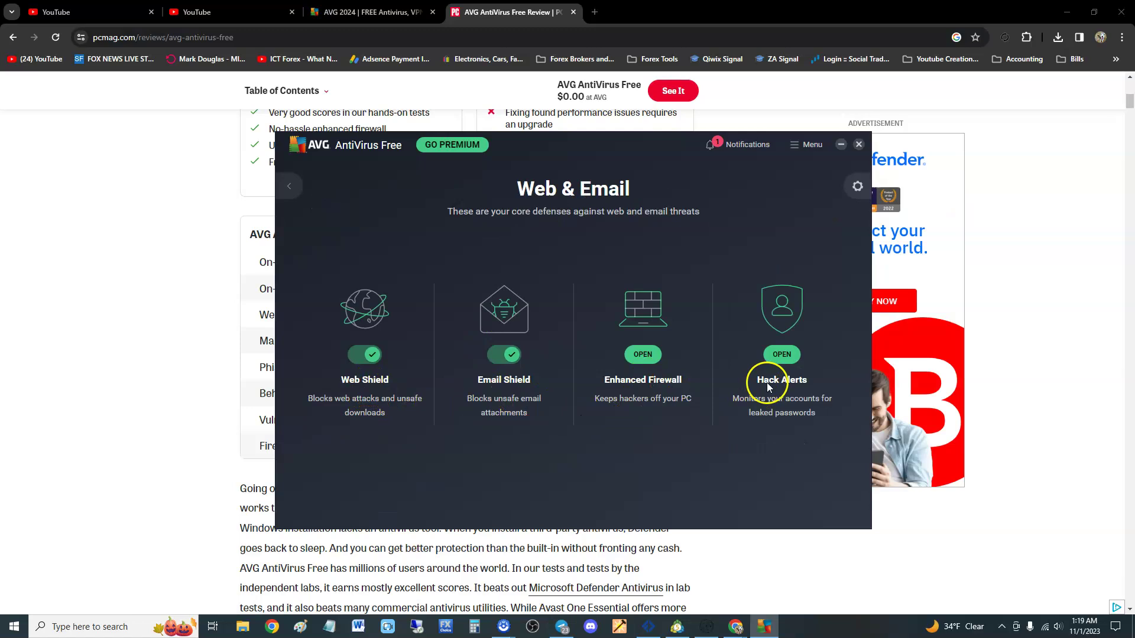
left_click(289, 186)
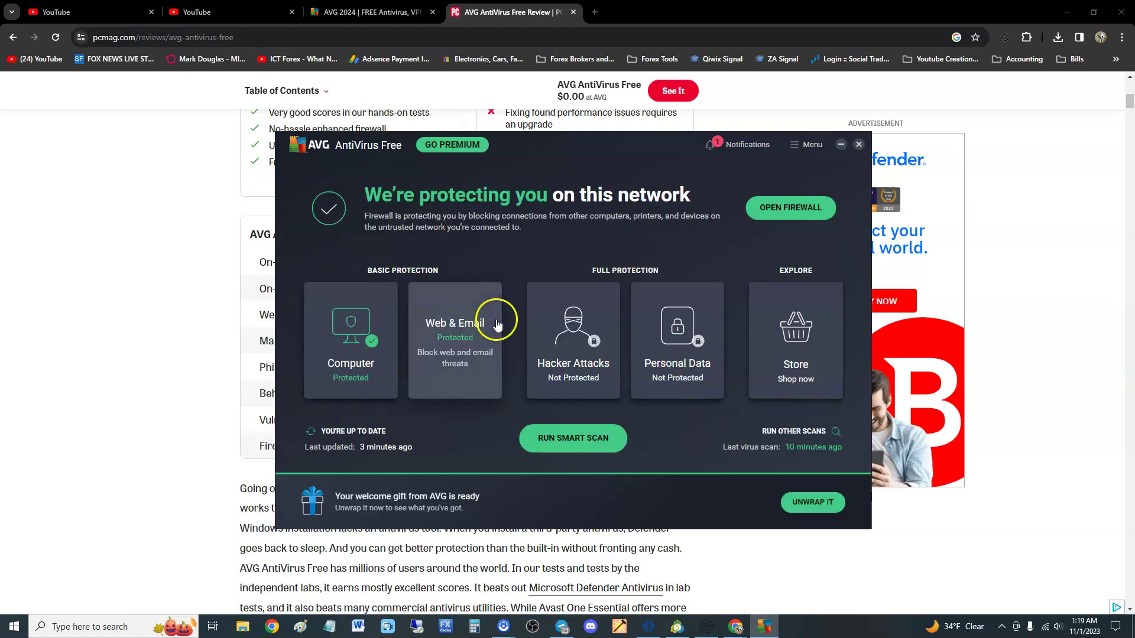
Highlight the Vulnerability Scan row in the PCMag specs table, then bring AVG back up
left_click(202, 311)
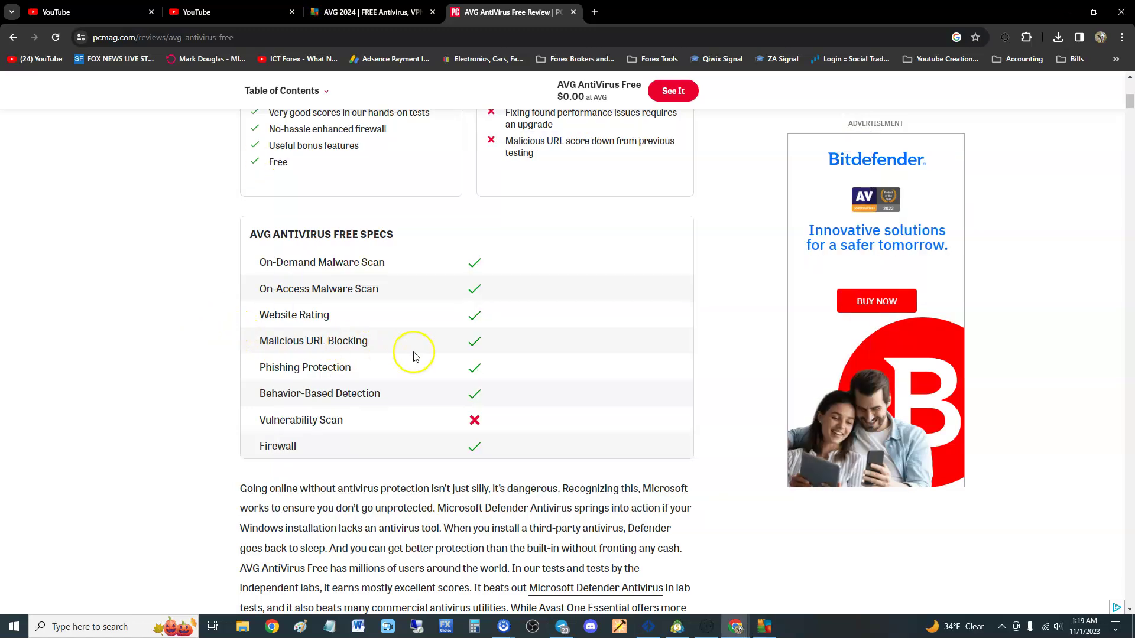
scroll(499, 331, "down", 1)
scroll(499, 331, "down", 1)
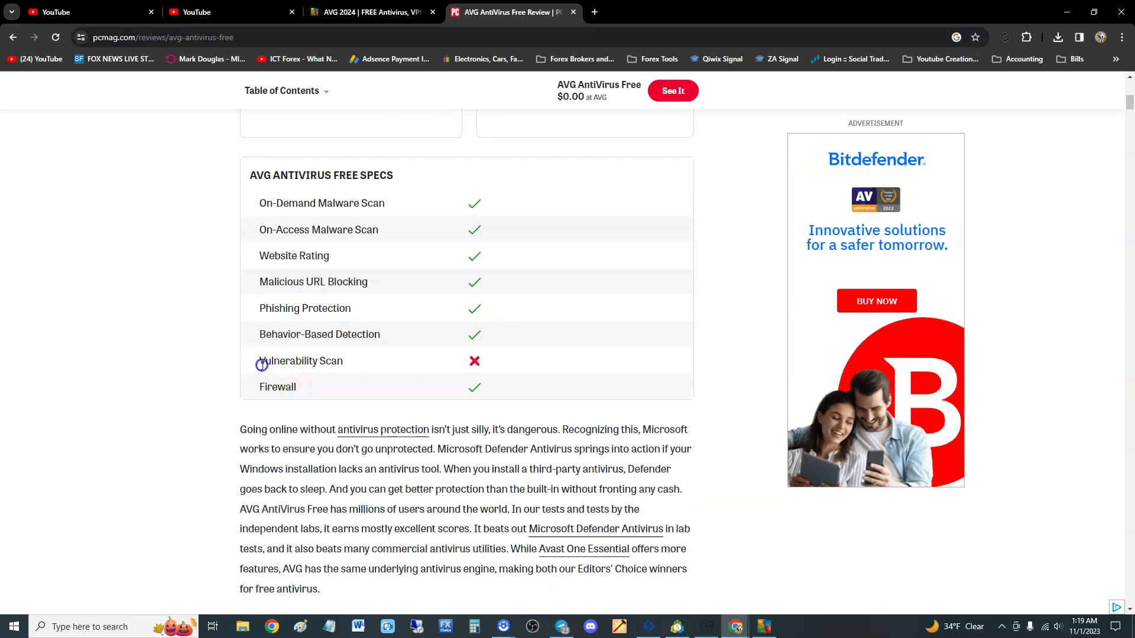
left_click_drag(261, 362, 390, 369)
left_click(534, 438)
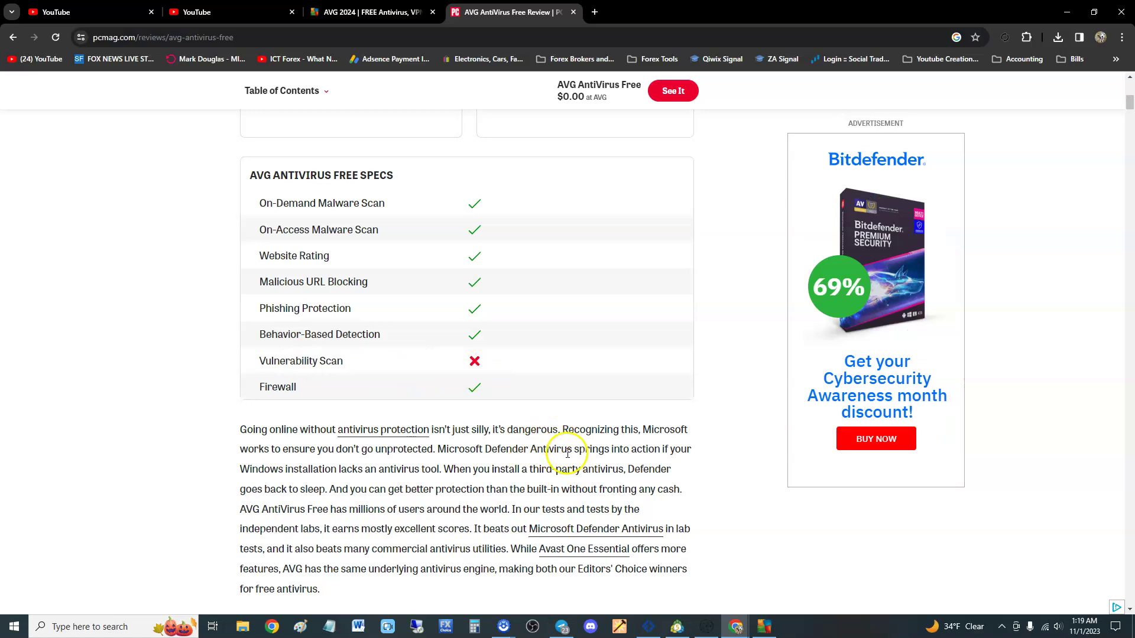
left_click(764, 626)
Start a Deep Scan from Run Other Scans and leave it running at 13% behind the dashboard
left_click_drag(530, 135, 494, 143)
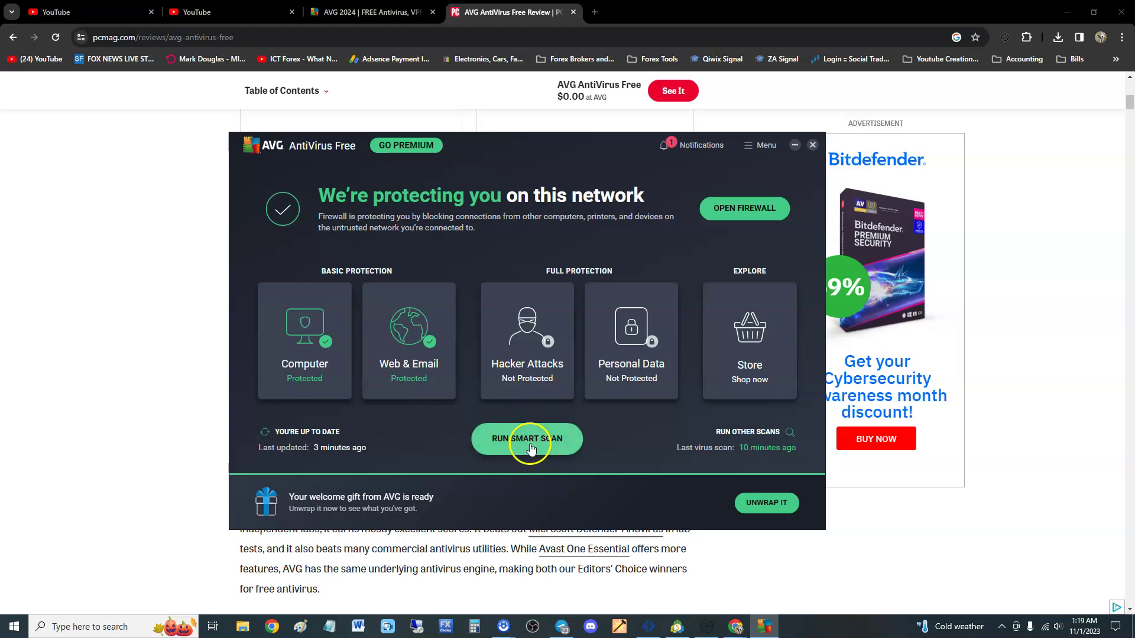
left_click(737, 436)
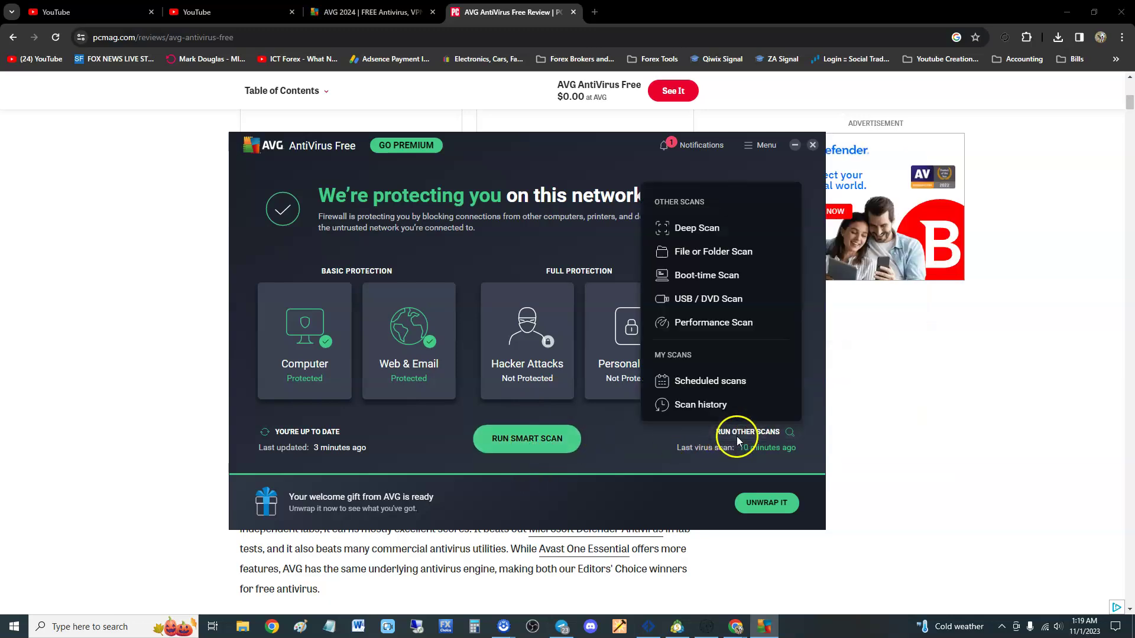
left_click(713, 234)
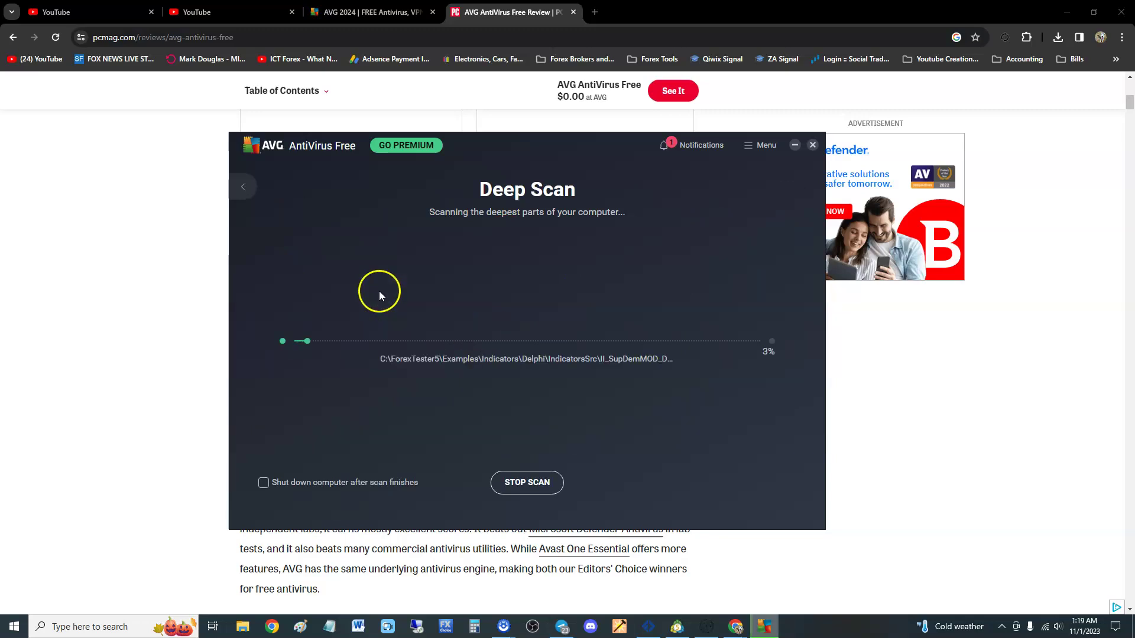
left_click(244, 186)
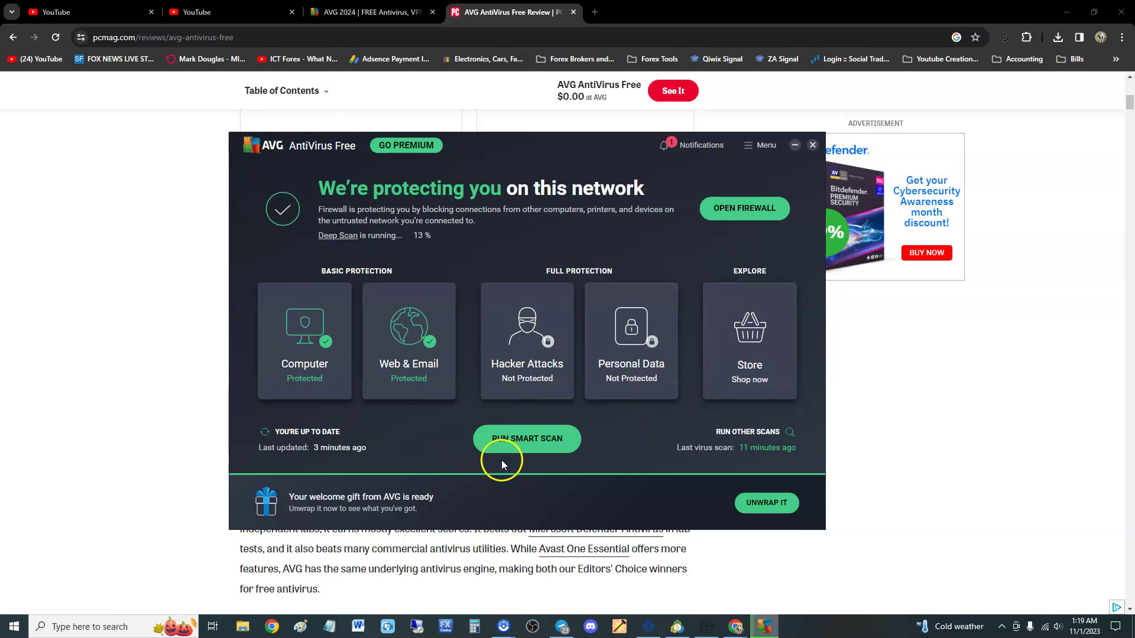
Scroll the review to the AVG and Avast section and highlight the 'Avast acquired AVG' sentence
left_click(933, 422)
scroll(626, 443, "down", 4)
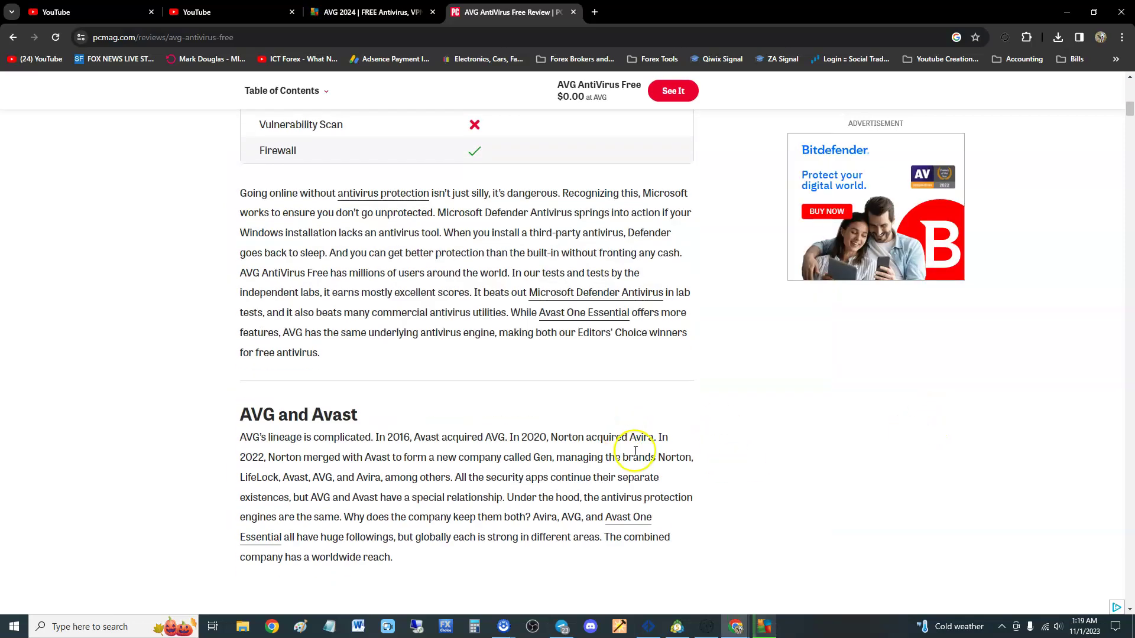
scroll(635, 451, "down", 3)
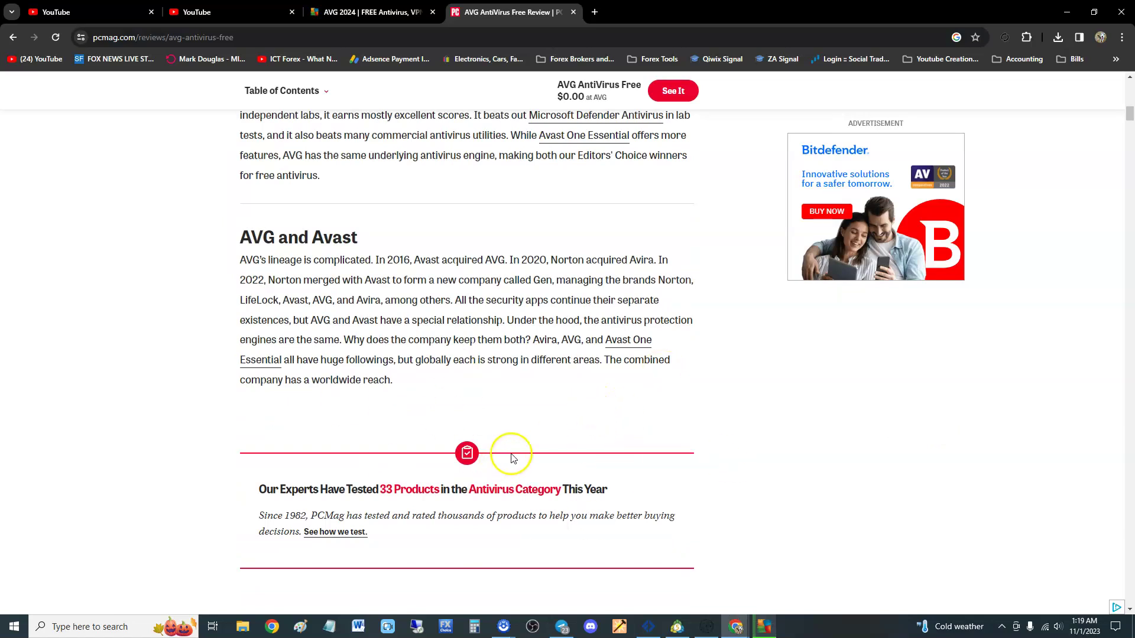
scroll(499, 431, "up", 1)
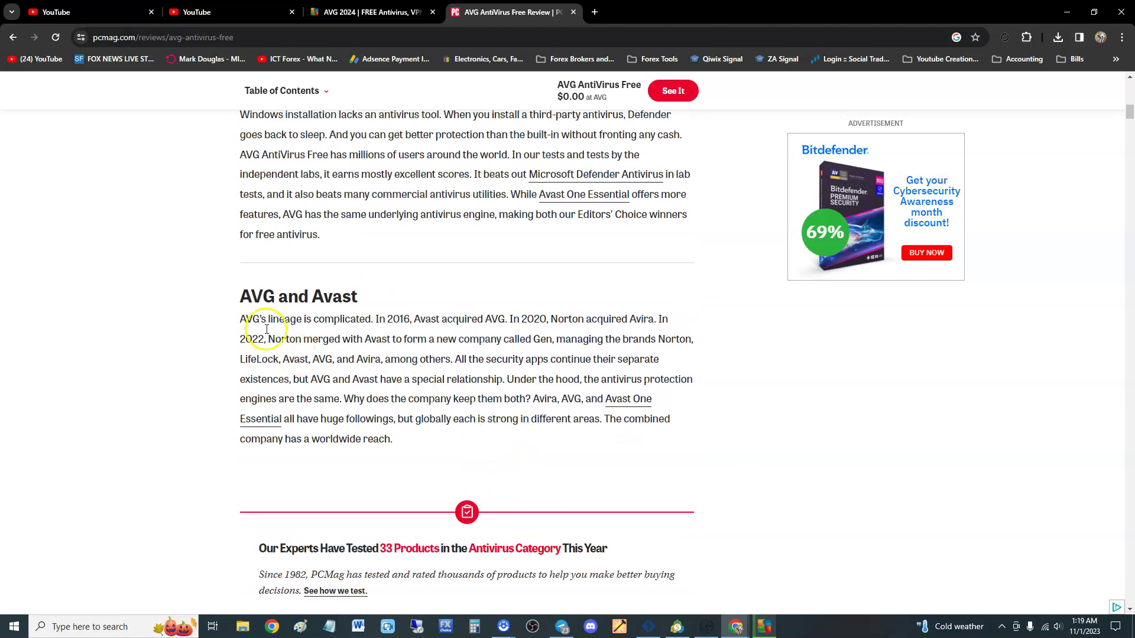
left_click(418, 319)
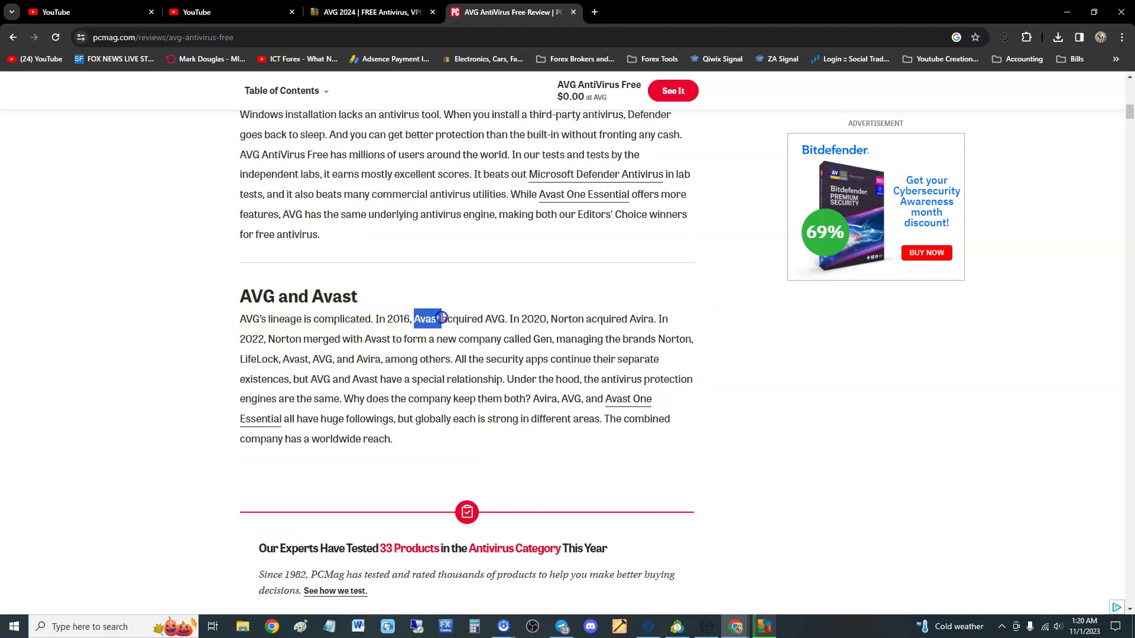
left_click_drag(459, 318, 650, 321)
left_click(575, 324)
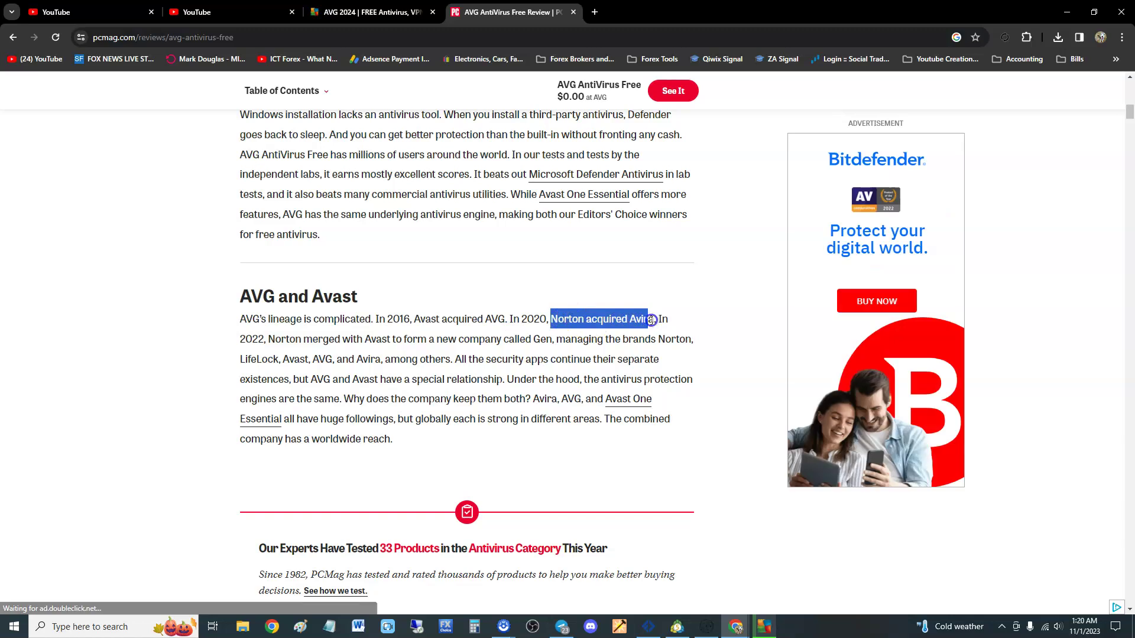
Highlight the 'Avast acquired AVG' phrase again and clear the selection
left_click(650, 321)
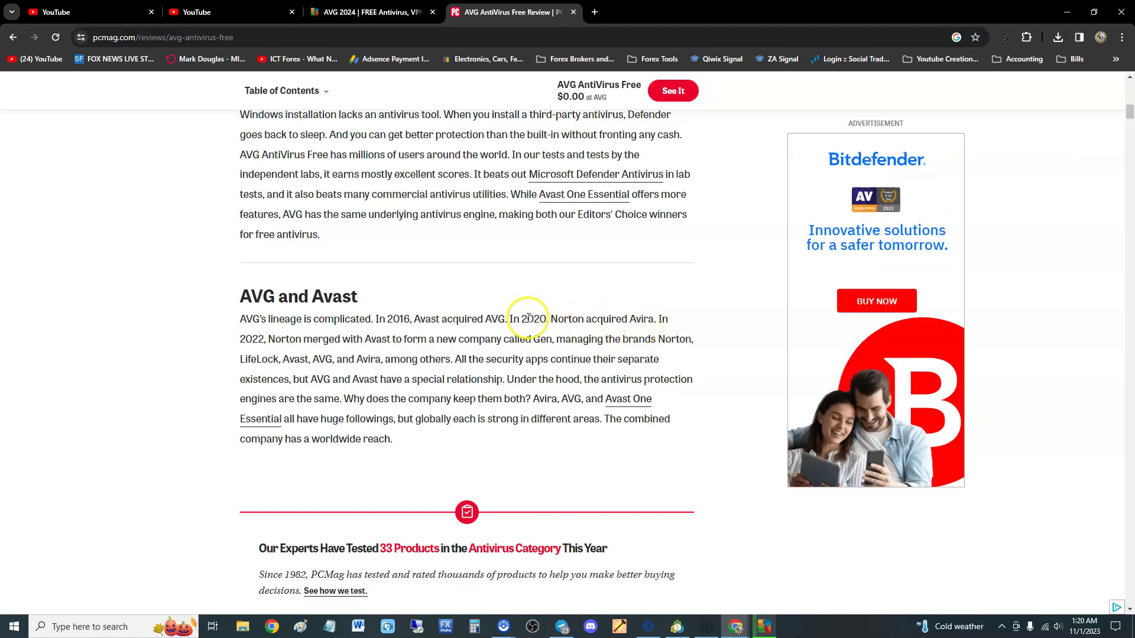
left_click_drag(414, 319, 433, 321)
left_click_drag(442, 320, 499, 323)
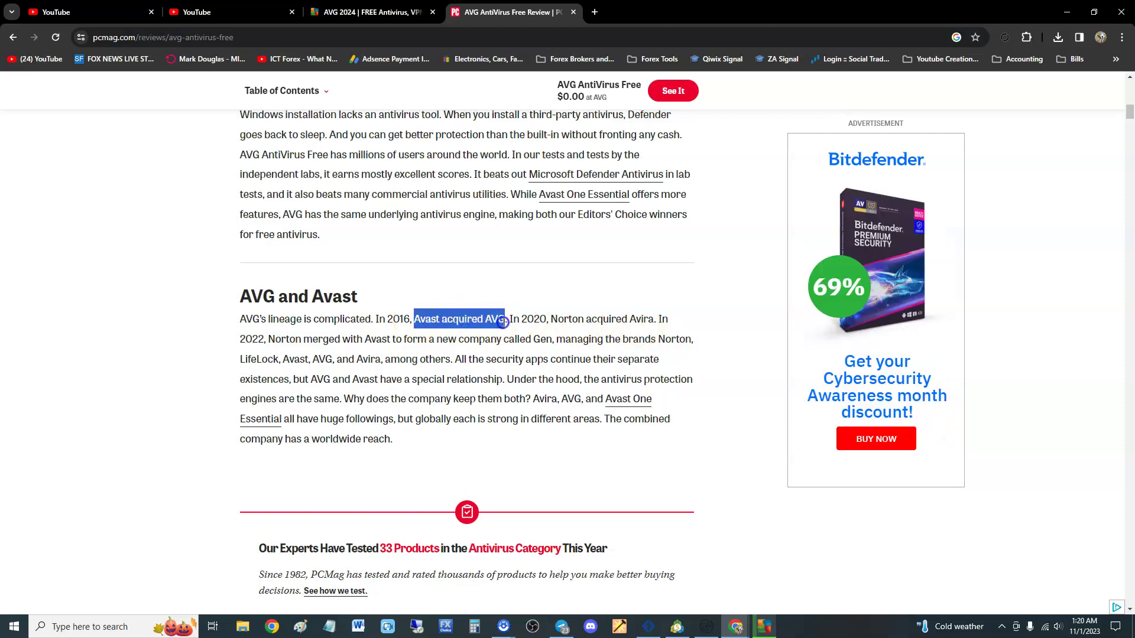
left_click(502, 320)
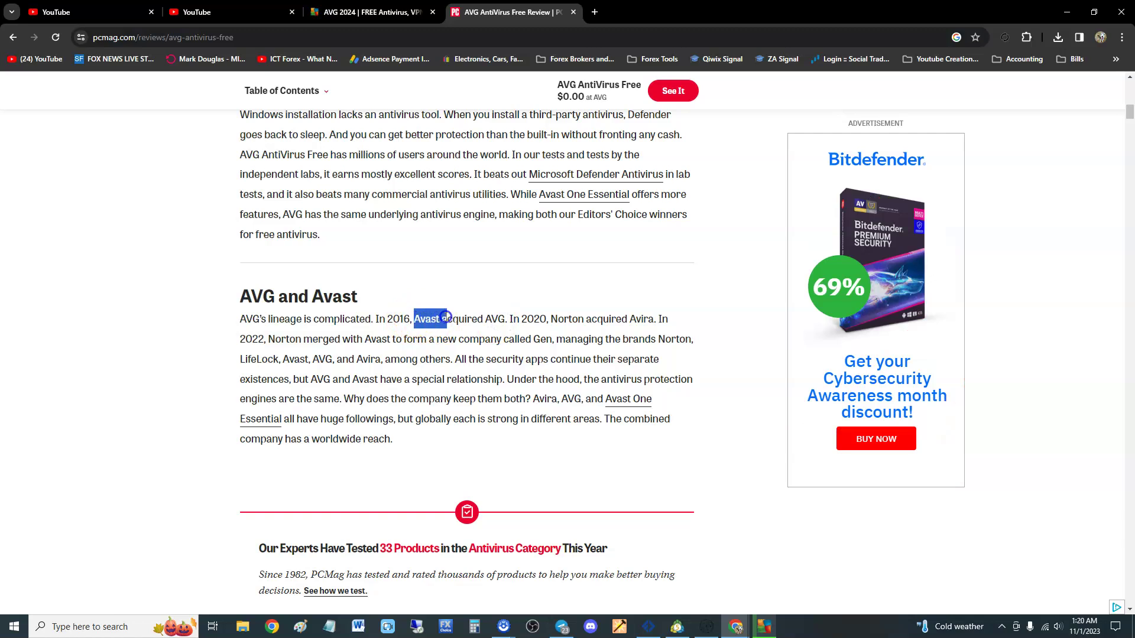
left_click_drag(445, 317, 507, 320)
left_click(502, 319)
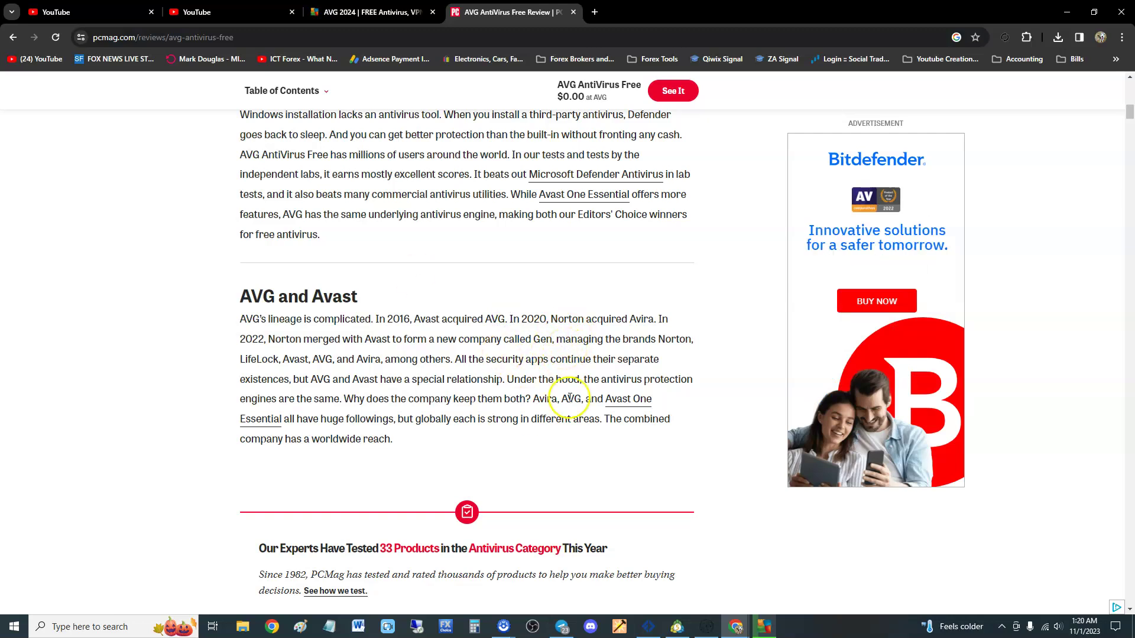
Scroll past Aggregate Lab Results to the Malware Protection Tests table showing 8.6 and 88% detection
scroll(444, 334, "down", 6)
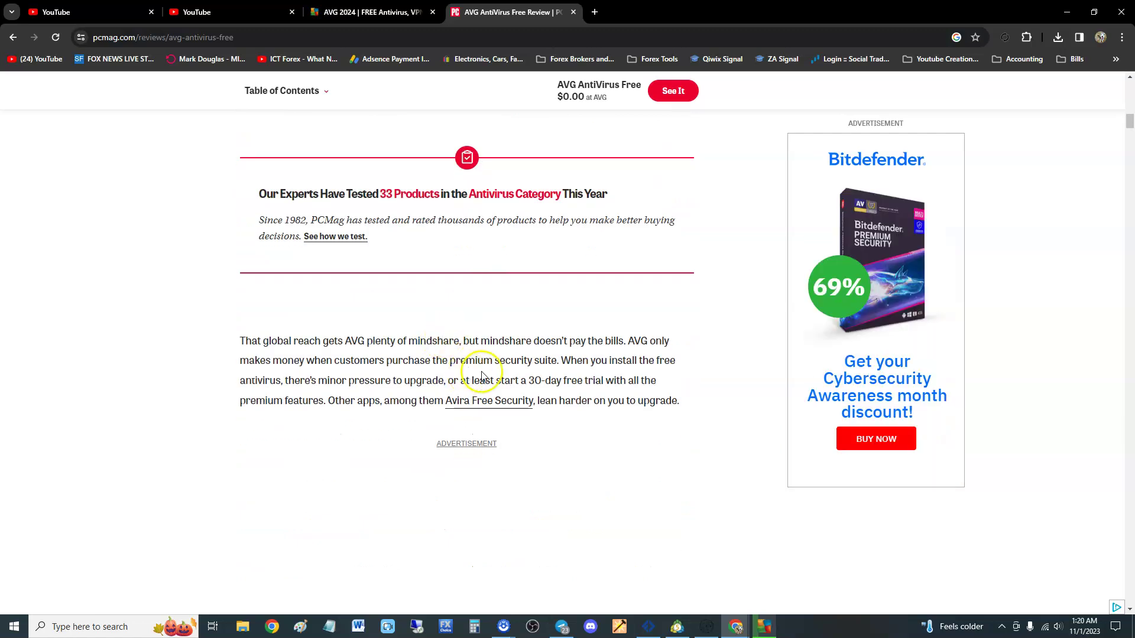
scroll(482, 372, "down", 9)
scroll(490, 377, "down", 16)
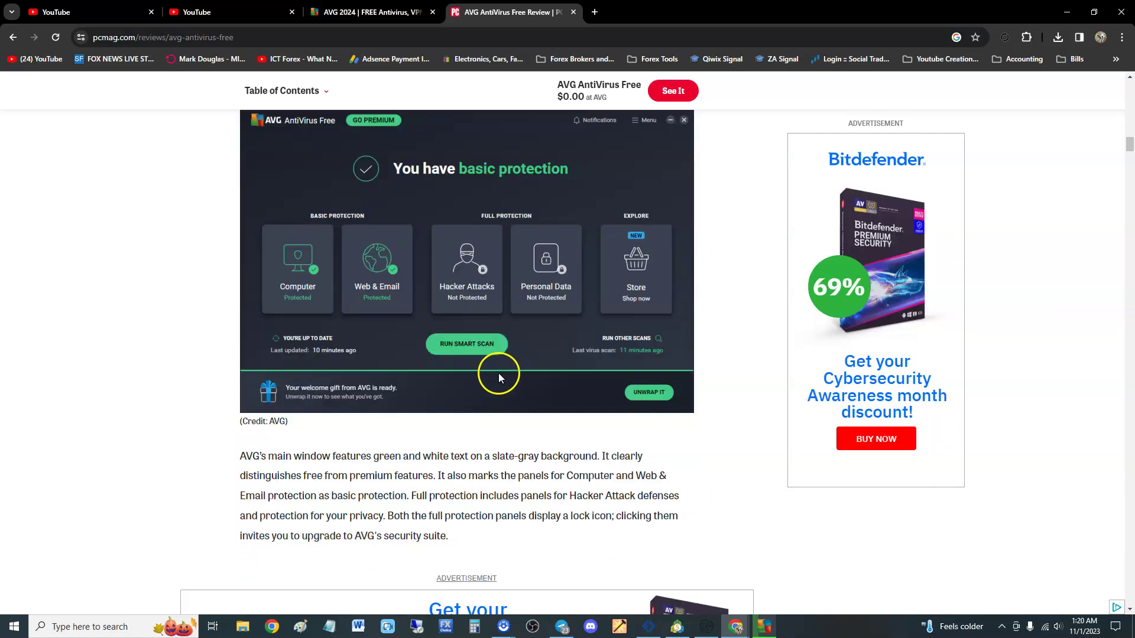
scroll(504, 379, "down", 3)
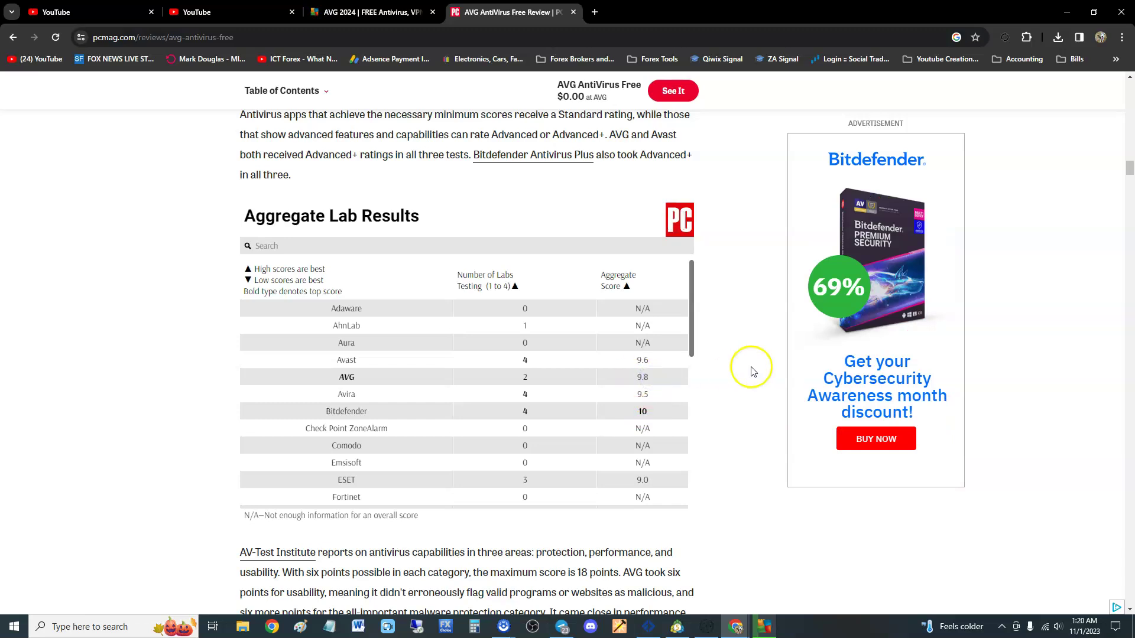
scroll(748, 371, "down", 8)
scroll(743, 374, "down", 15)
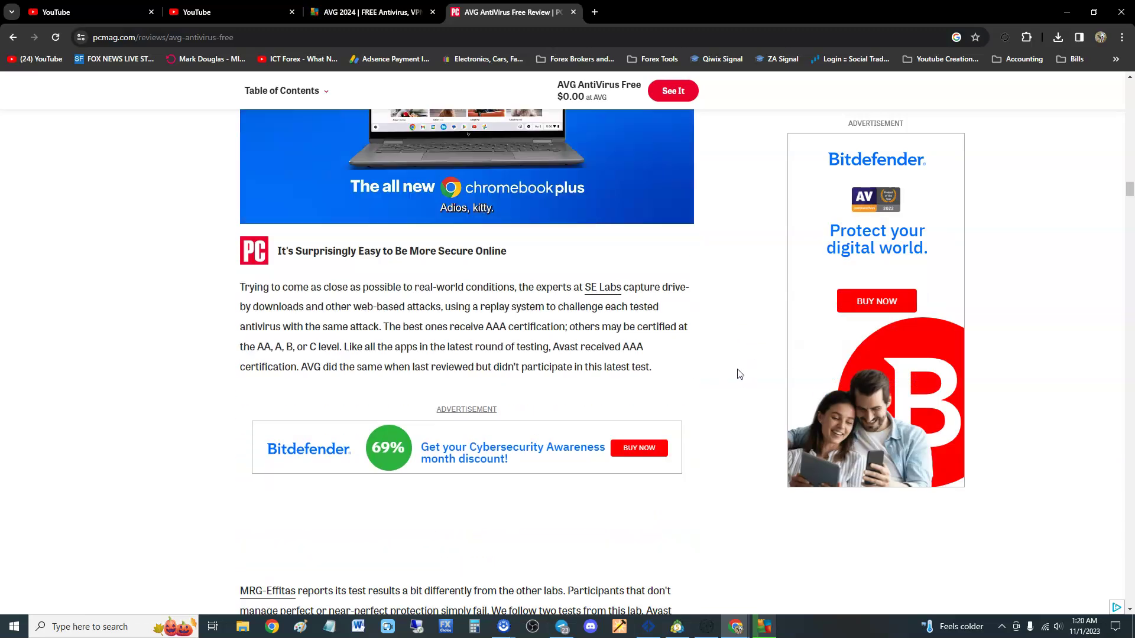
left_click(726, 369)
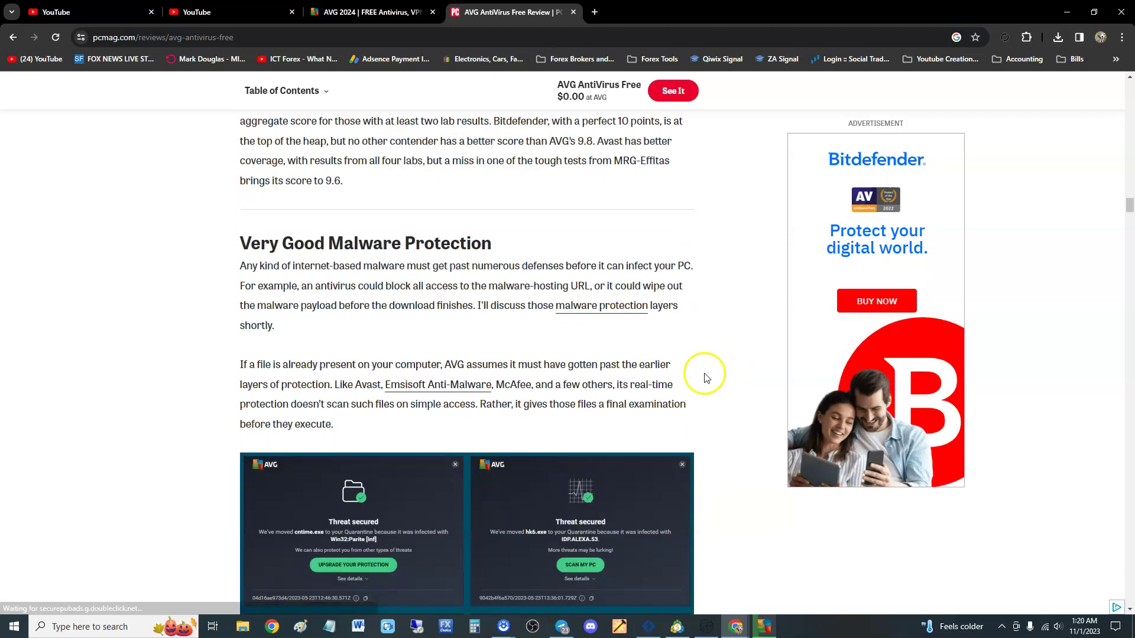
scroll(725, 365, "down", 2)
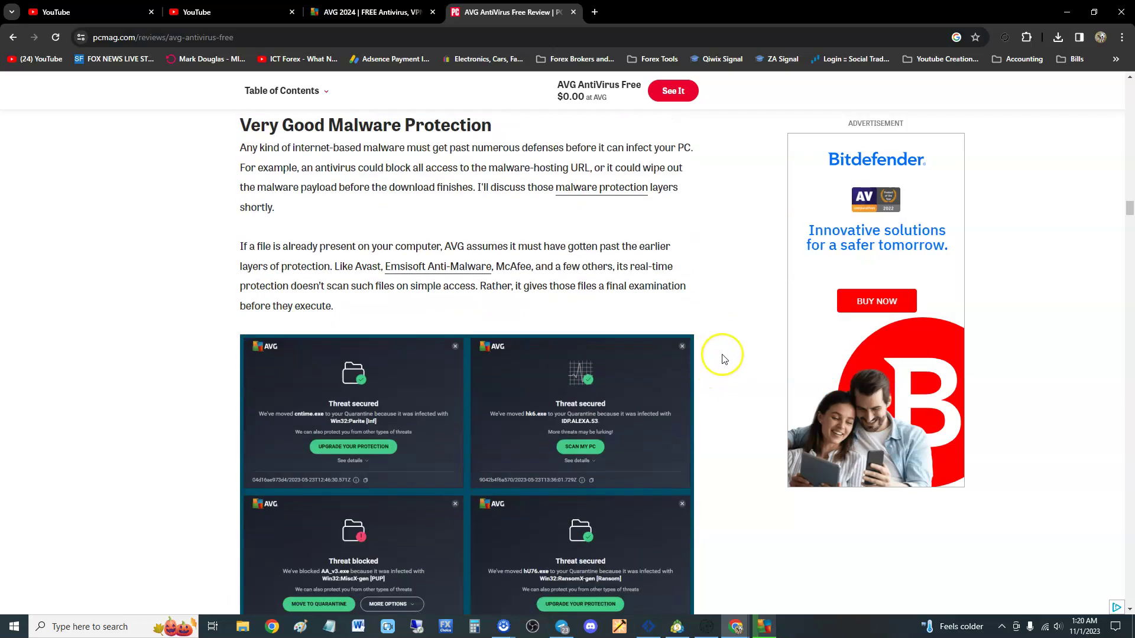
scroll(733, 363, "down", 4)
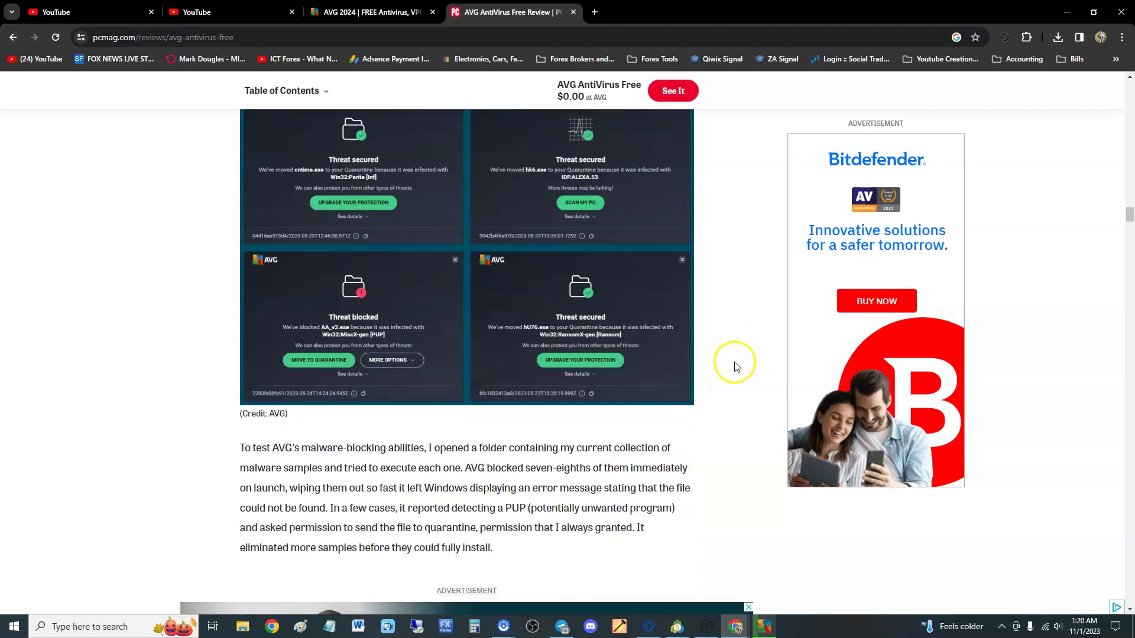
scroll(735, 367, "down", 2)
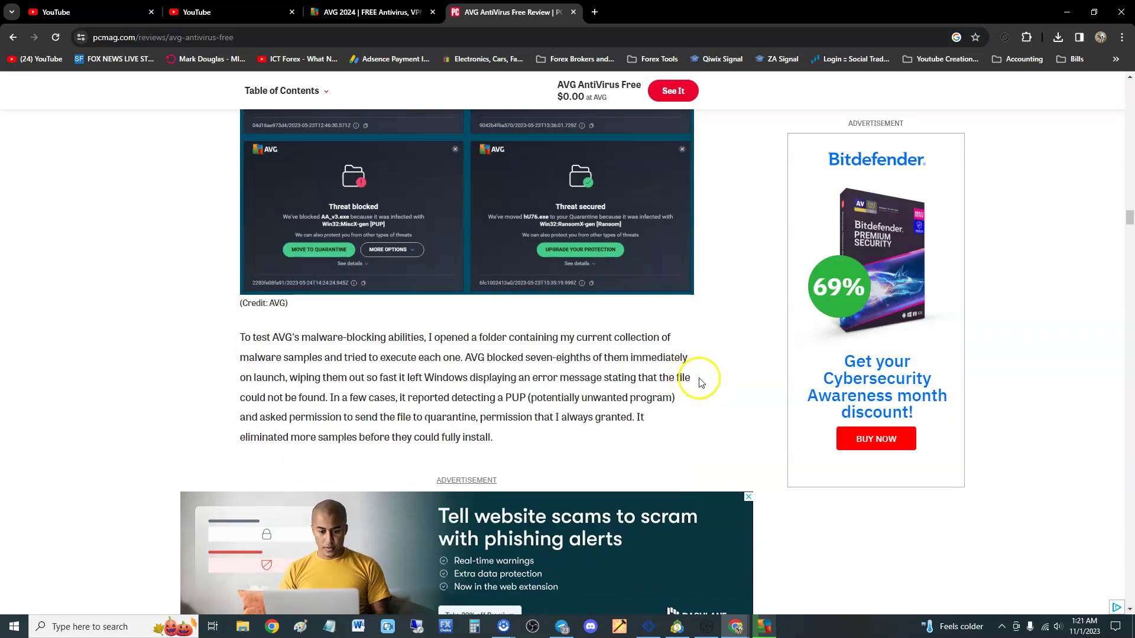
scroll(702, 378, "down", 8)
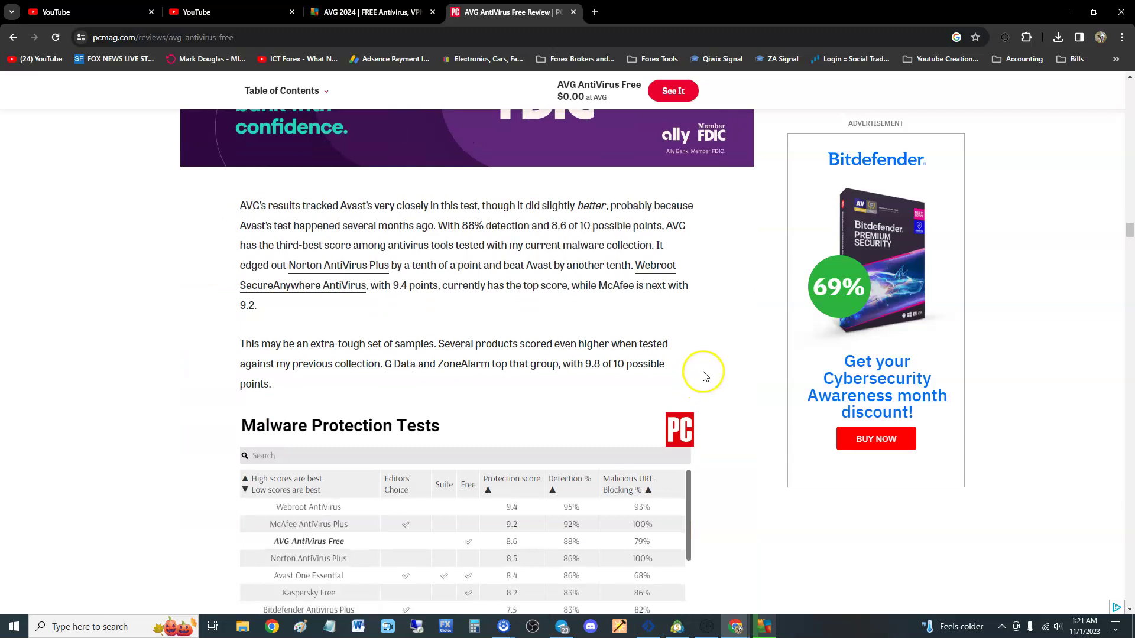
Highlight AVG's 88% detection and 79% URL-blocking scores, then dismiss the Edge shopping banner
scroll(514, 316, "down", 3)
scroll(439, 297, "down", 1)
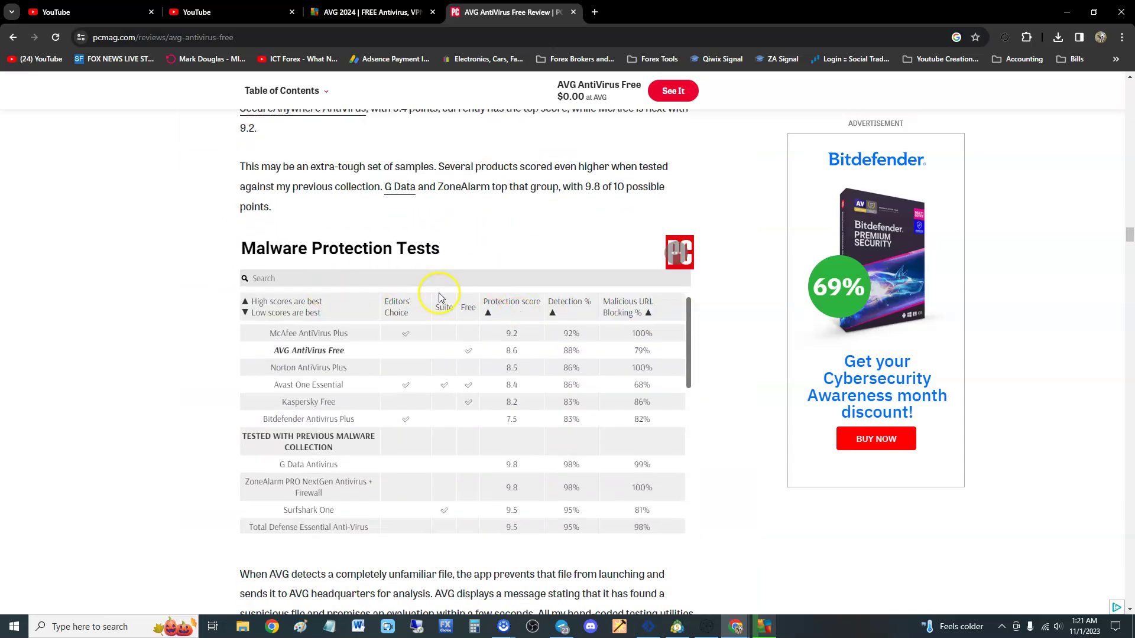
scroll(506, 367, "up", 1)
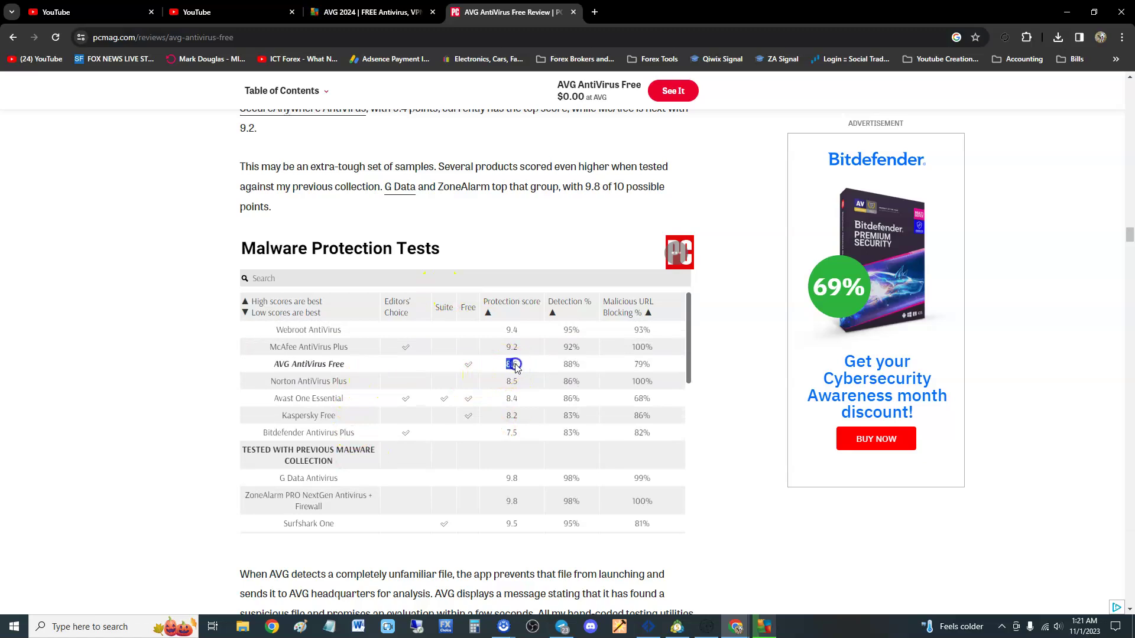
left_click(569, 367)
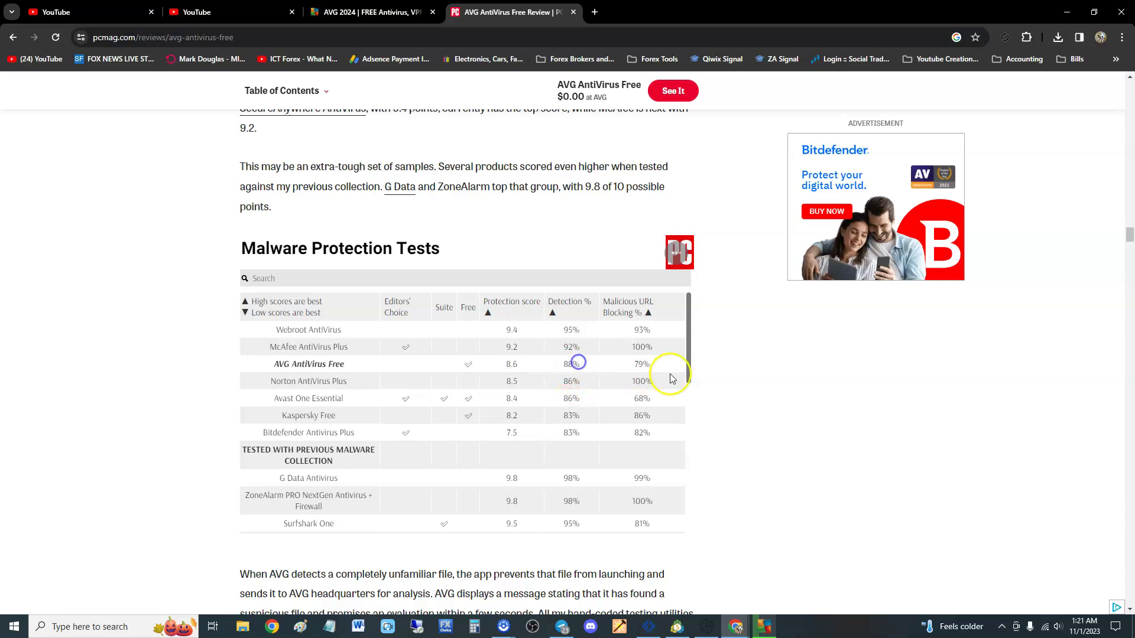
left_click(634, 390)
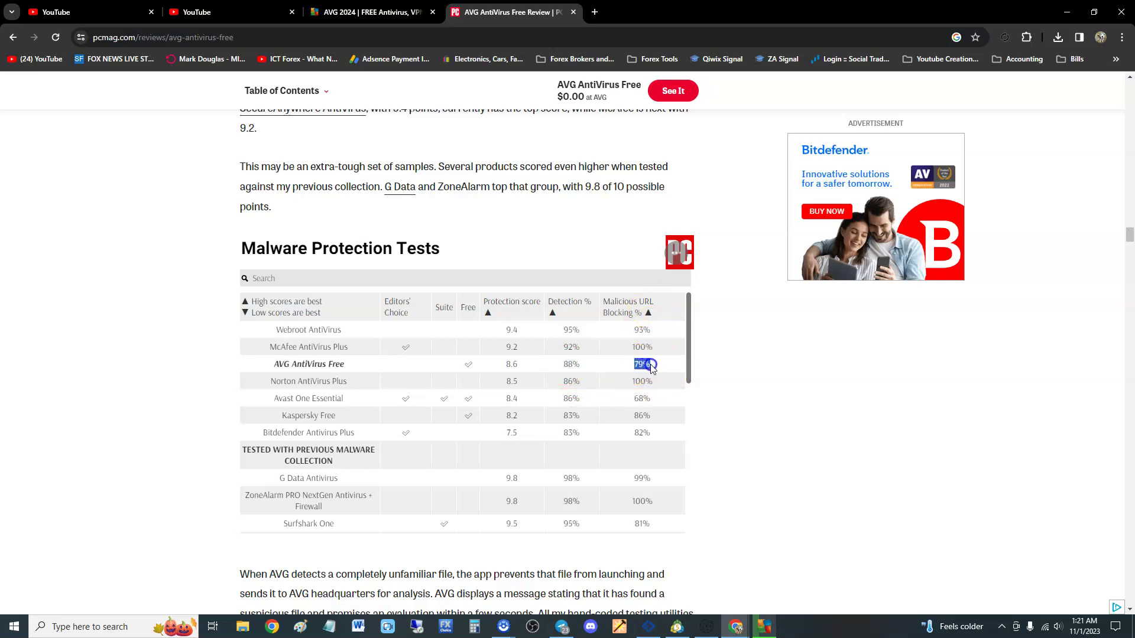
left_click(650, 365)
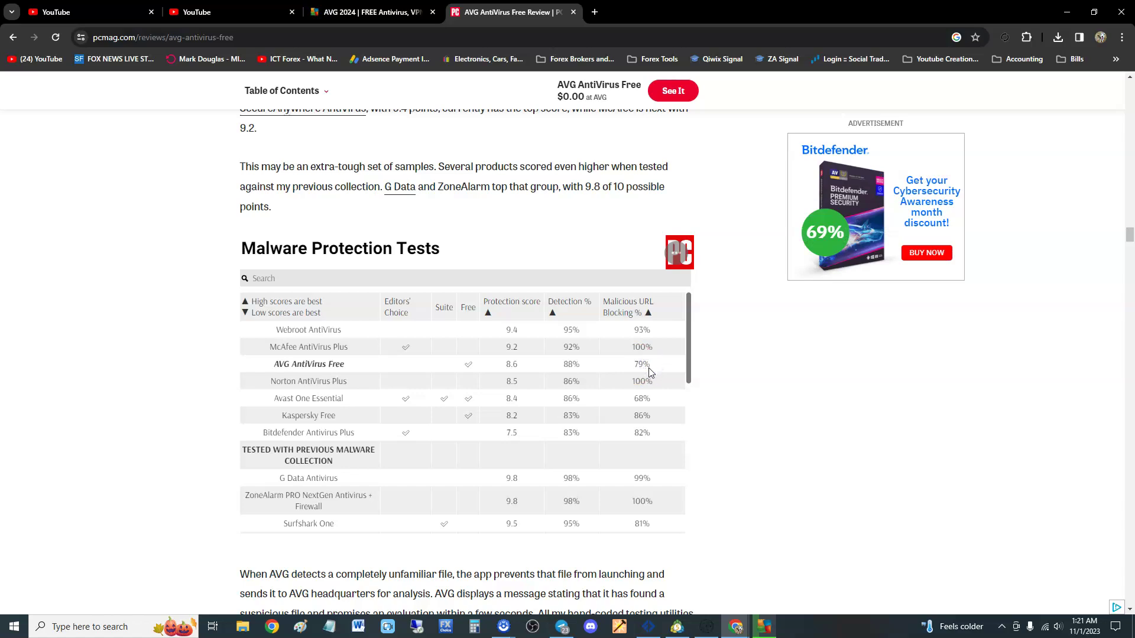
left_click(641, 431)
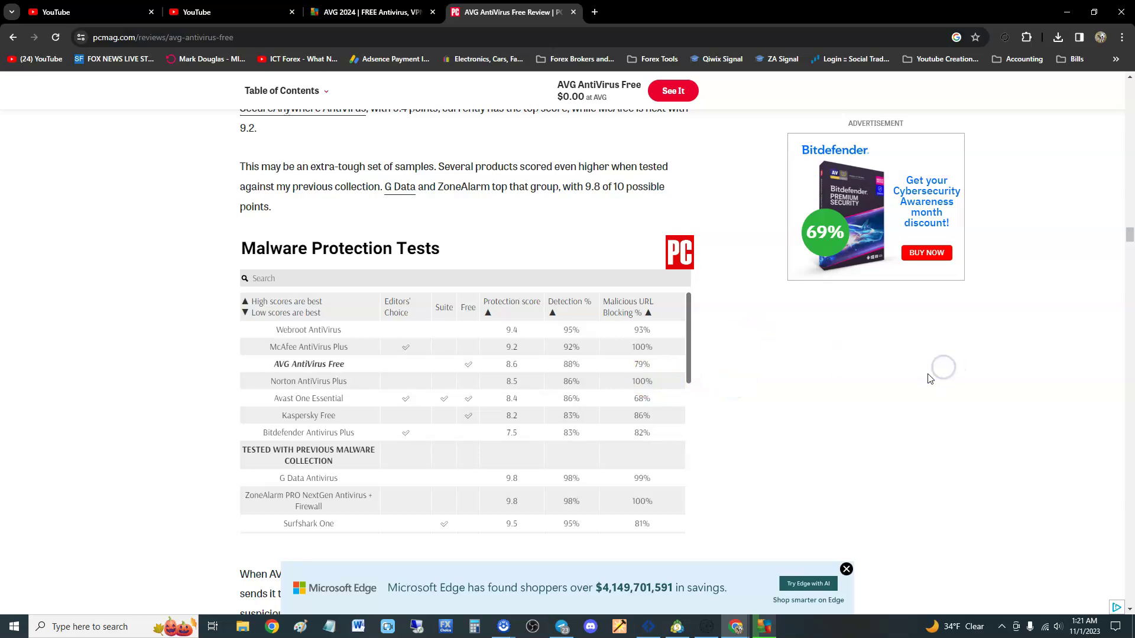
left_click(846, 568)
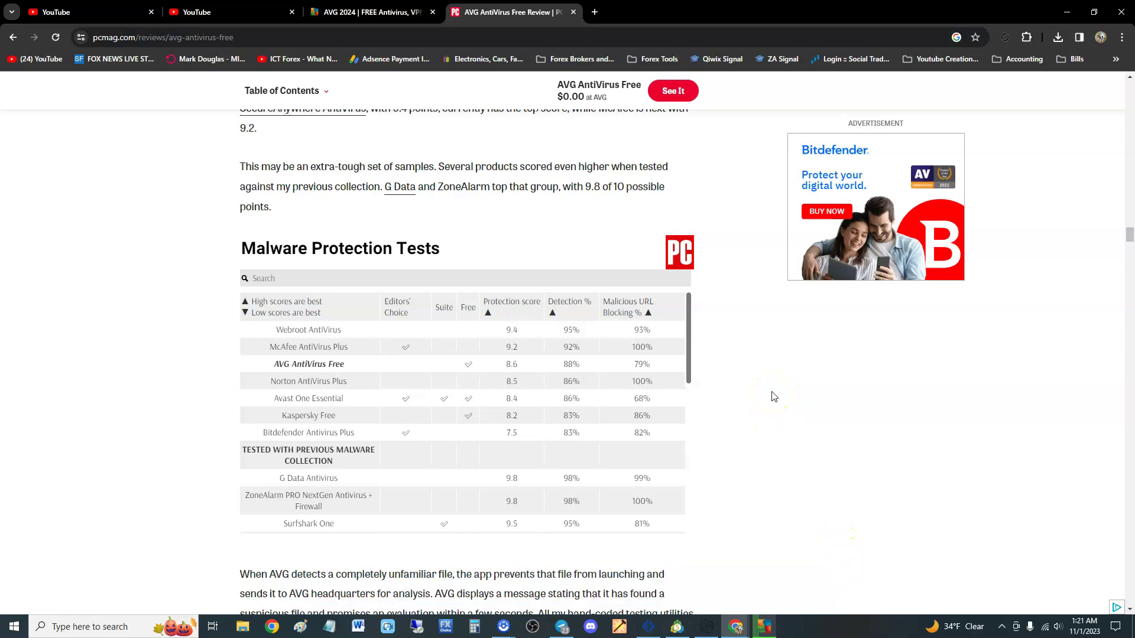
In the Phishing Protection Tests table, highlight AVG's 99% detection rate and its +24% and 15% differences
scroll(756, 393, "down", 20)
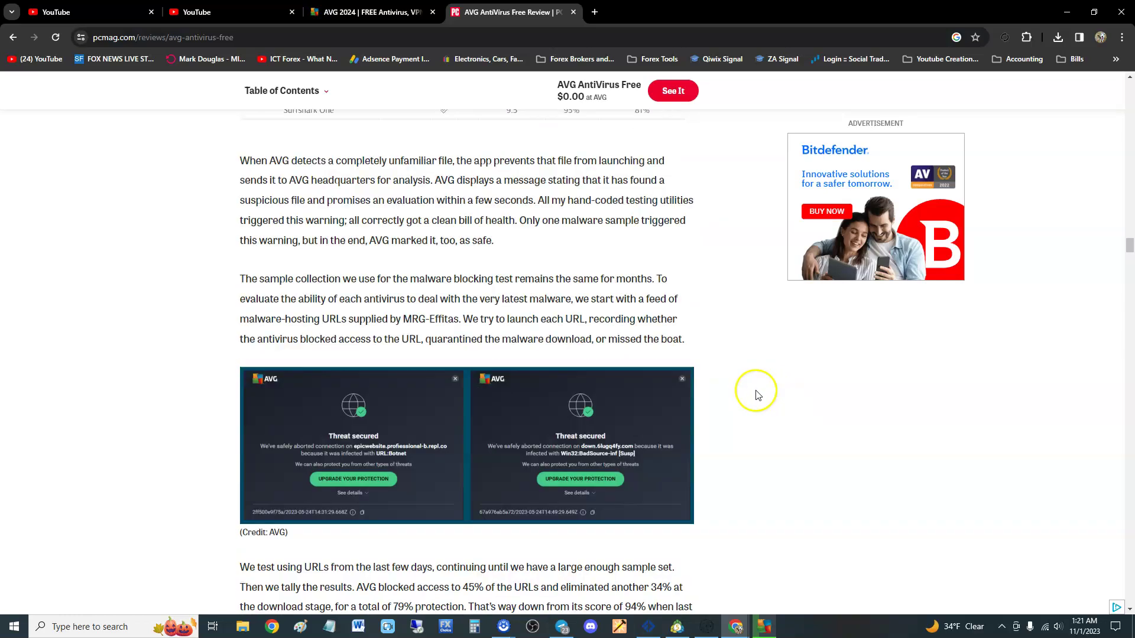
scroll(756, 393, "down", 4)
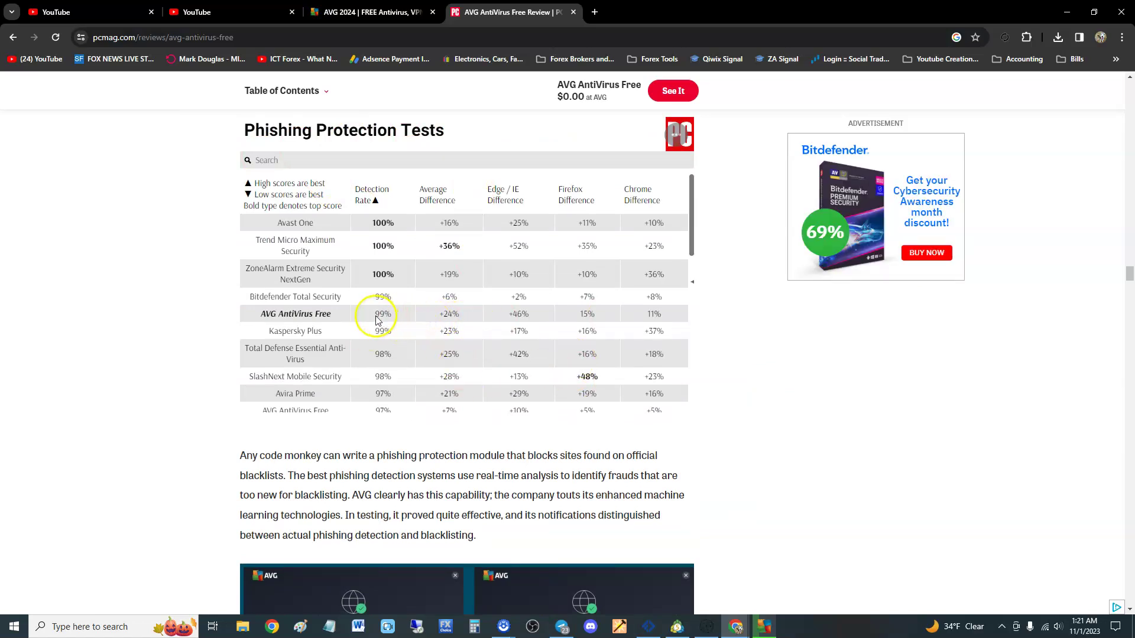
left_click_drag(375, 315, 392, 319)
left_click(440, 320)
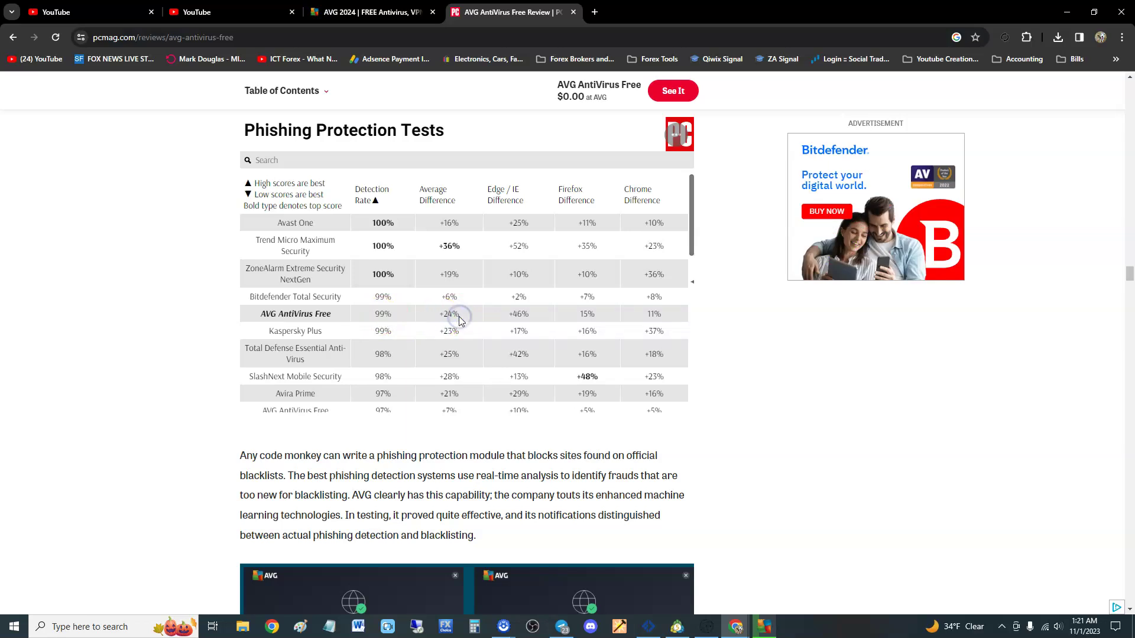
left_click(460, 319)
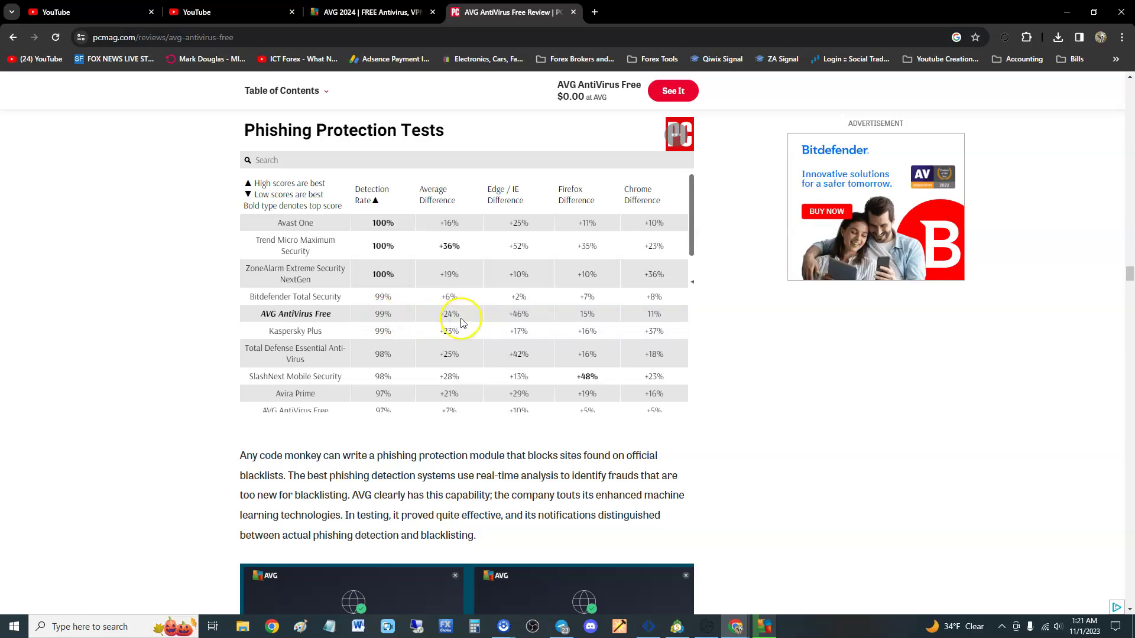
left_click(528, 318)
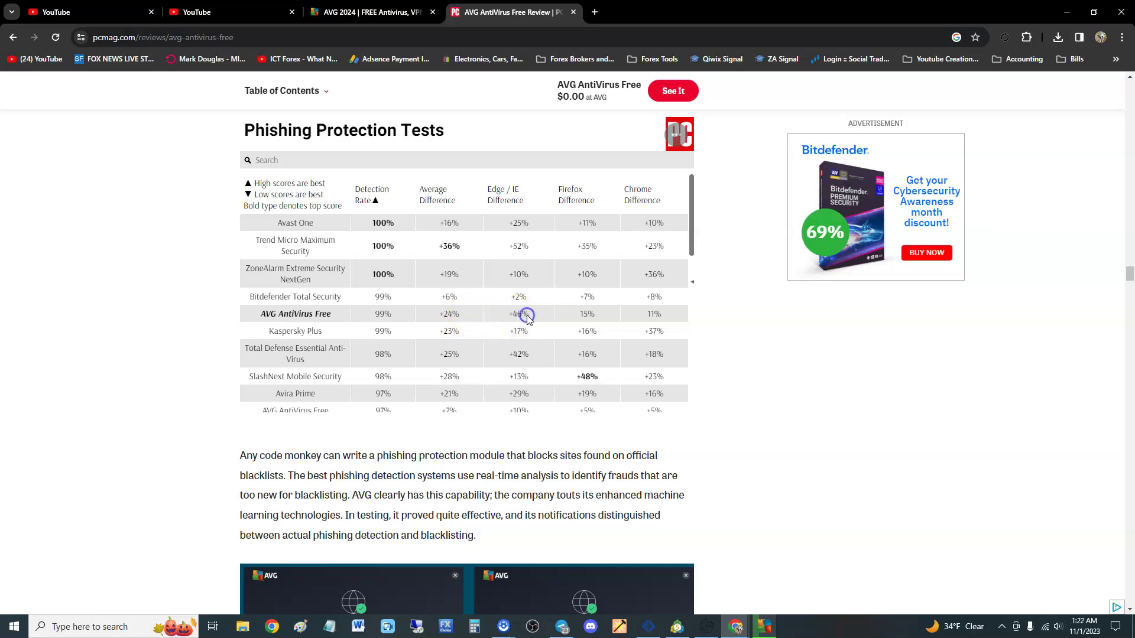
left_click(595, 317)
scroll(591, 313, "up", 4)
scroll(717, 384, "down", 3)
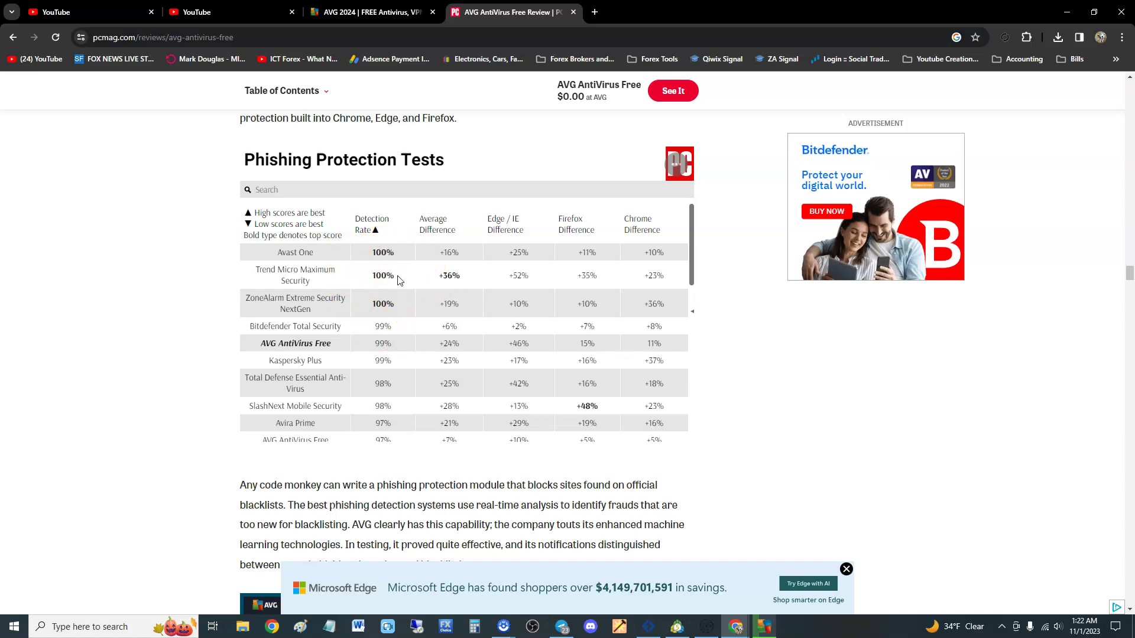
Skim past the ransomware and Deep Scan sections, then switch to the AVG window from the taskbar
scroll(756, 381, "down", 10)
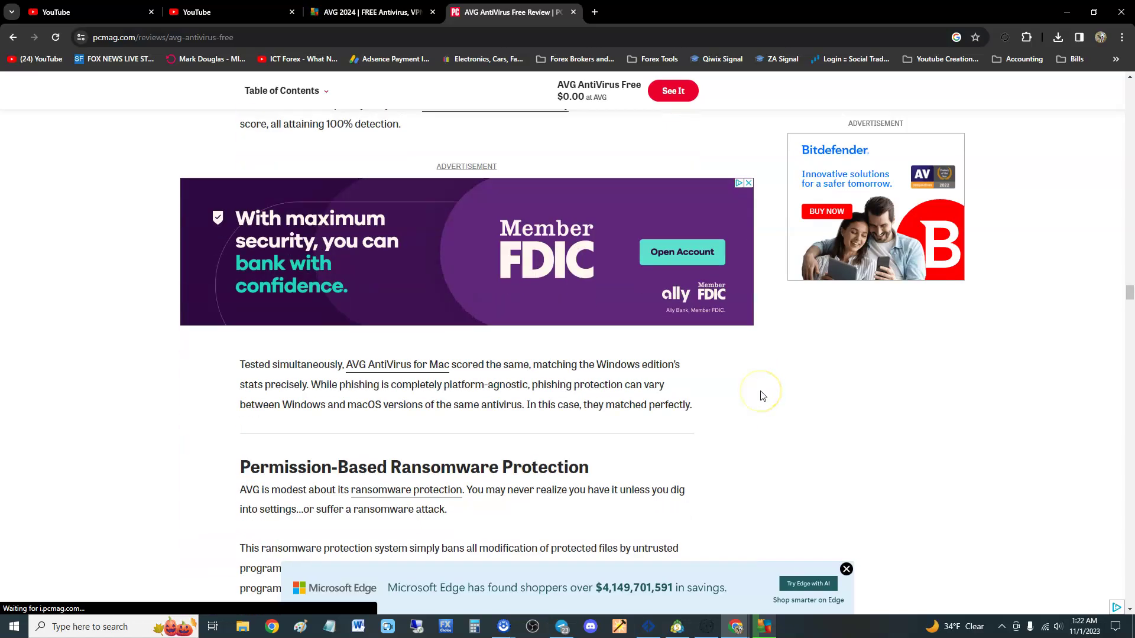
scroll(762, 396, "up", 4)
scroll(759, 395, "down", 15)
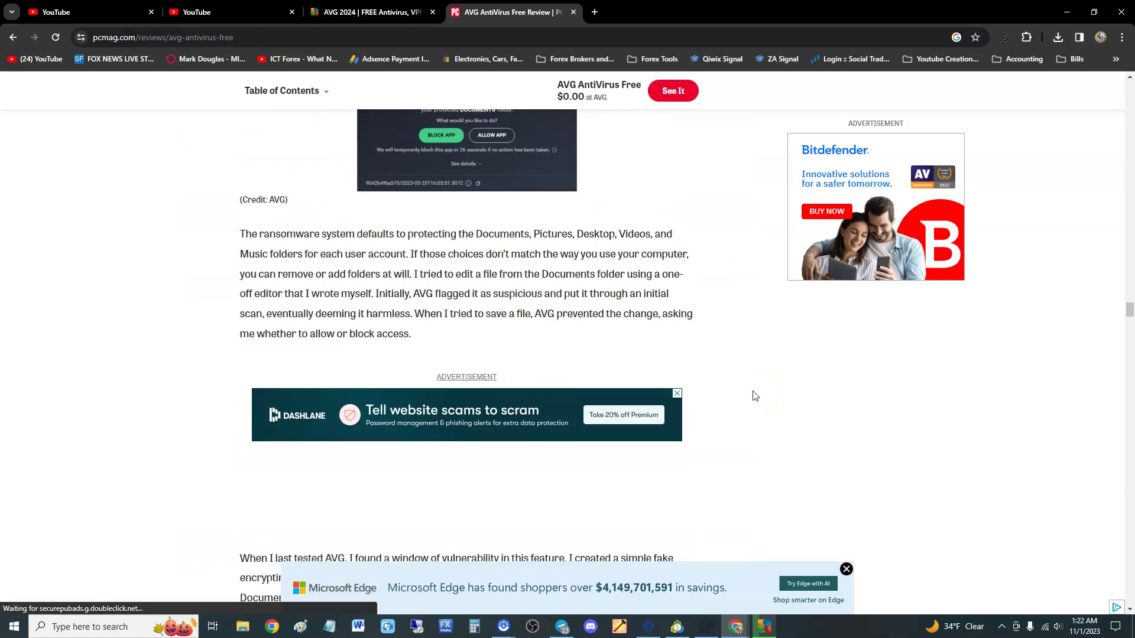
scroll(754, 395, "down", 15)
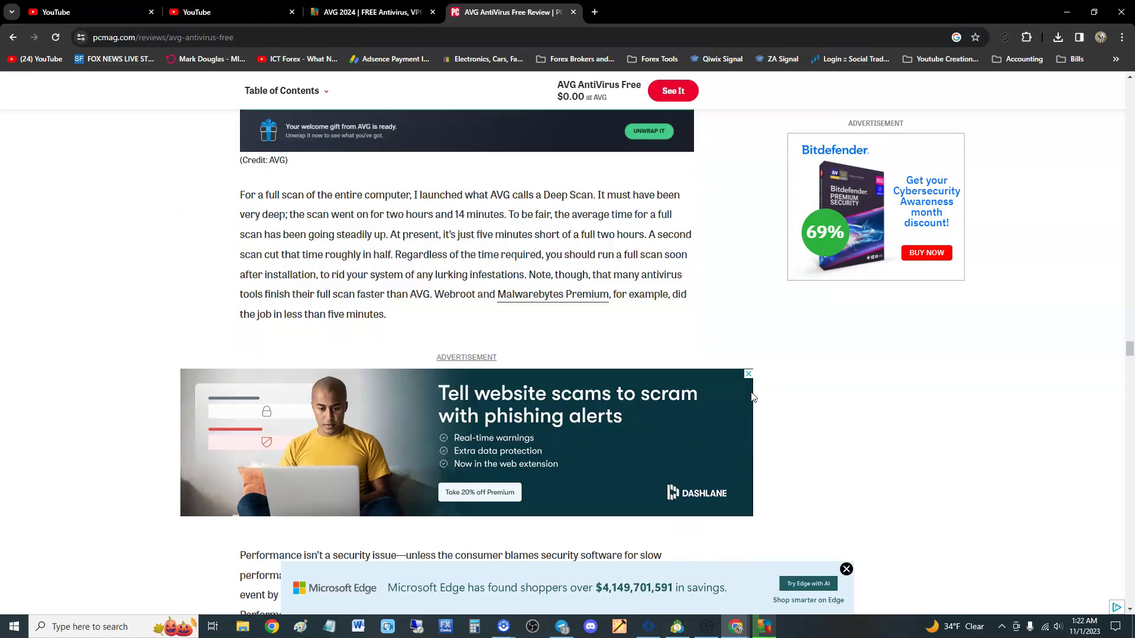
scroll(753, 397, "up", 15)
left_click(764, 627)
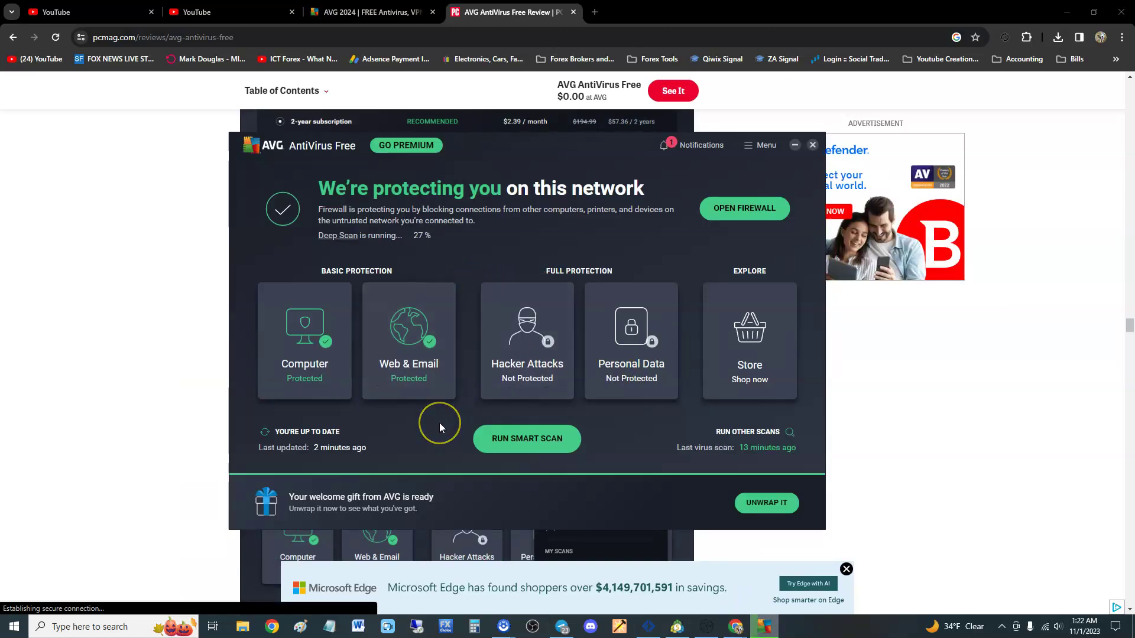
left_click(520, 362)
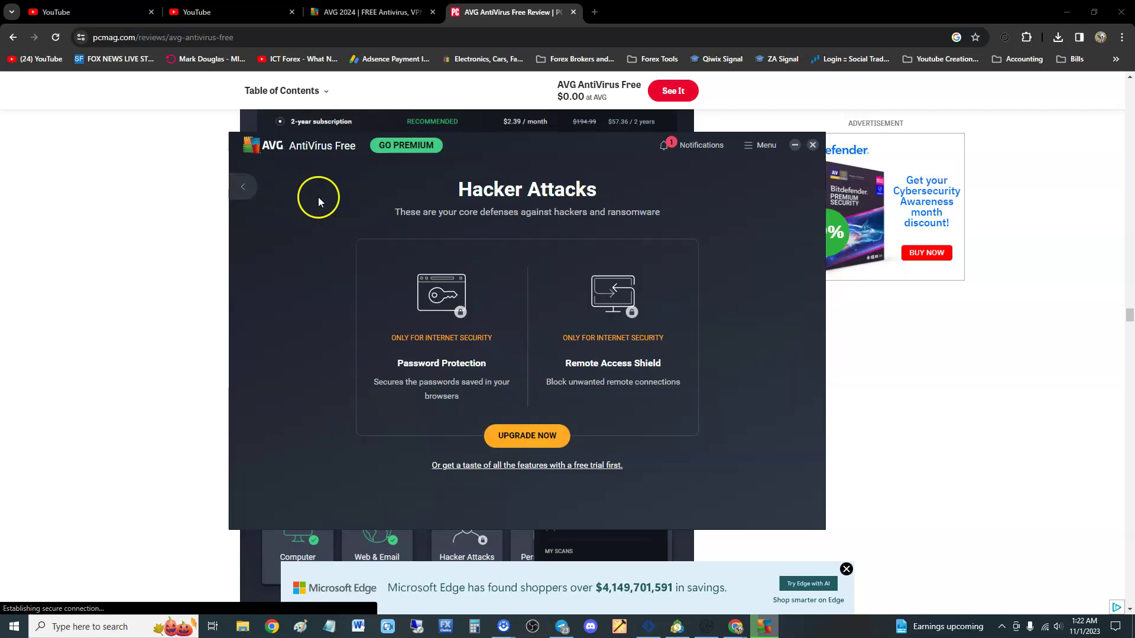
left_click(243, 187)
left_click(644, 385)
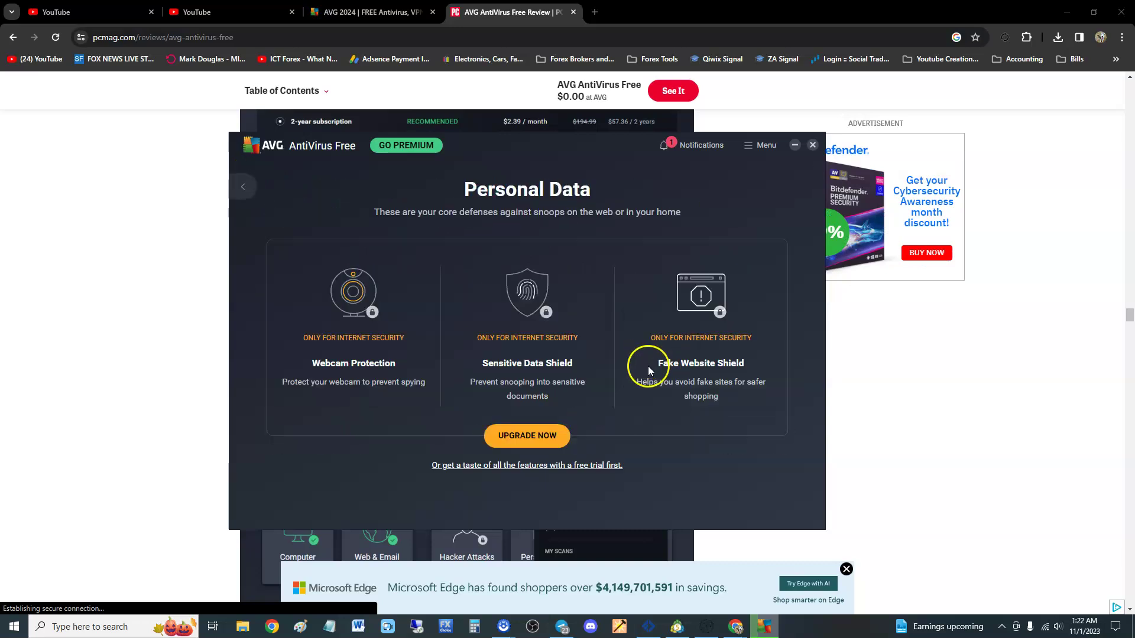
left_click(262, 198)
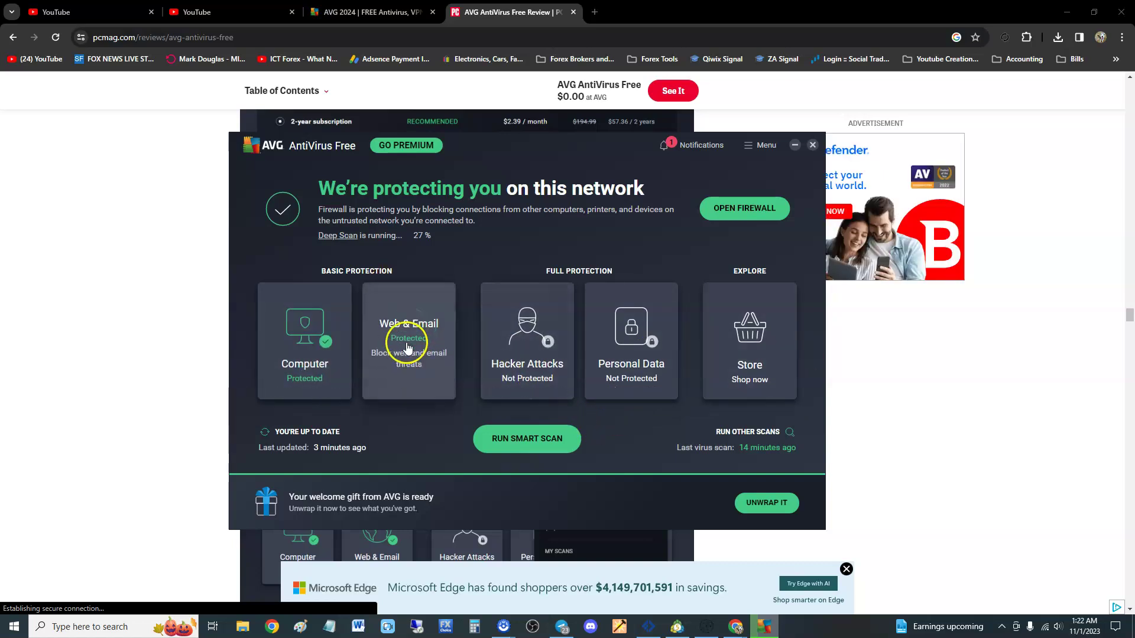
Open the Enhanced Firewall's Apps list and filter it to inactive applications
left_click(749, 214)
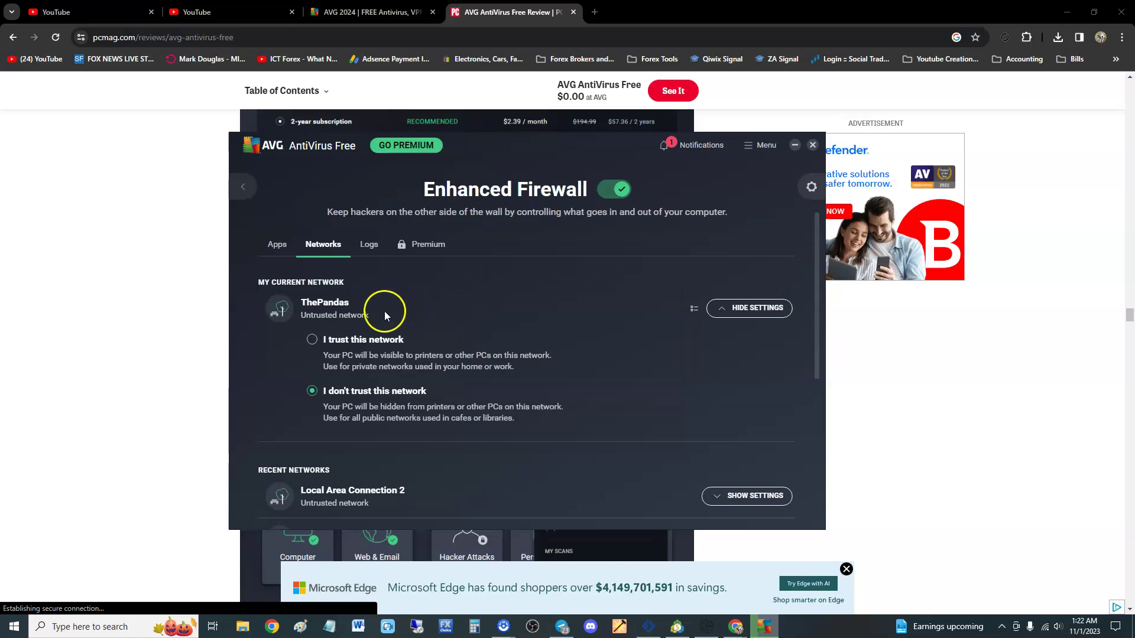
left_click(278, 244)
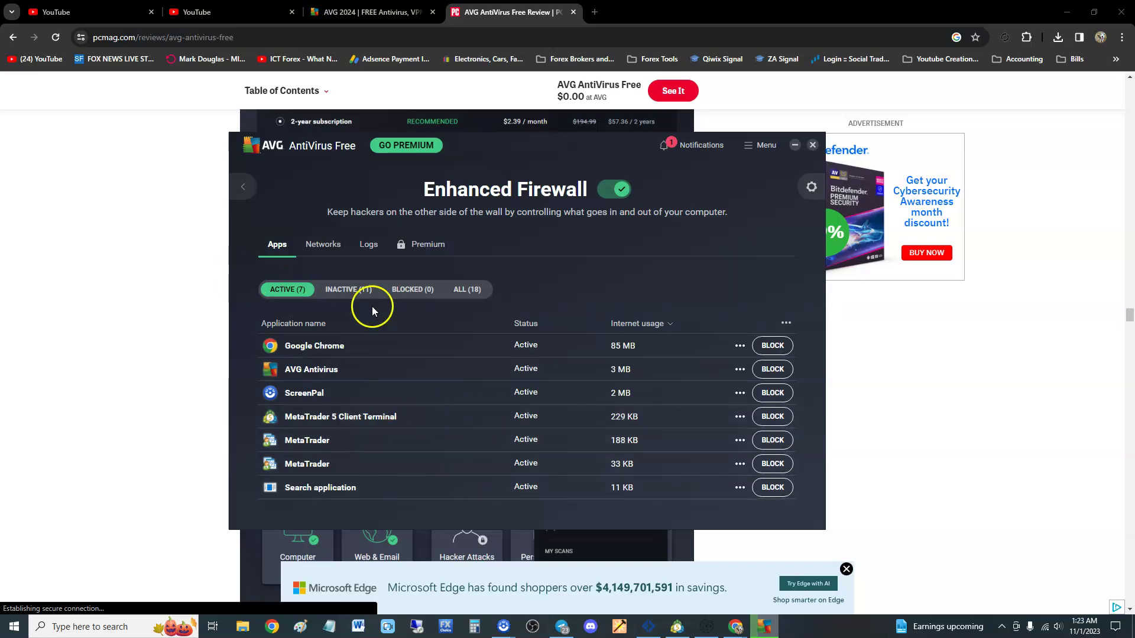
left_click(361, 291)
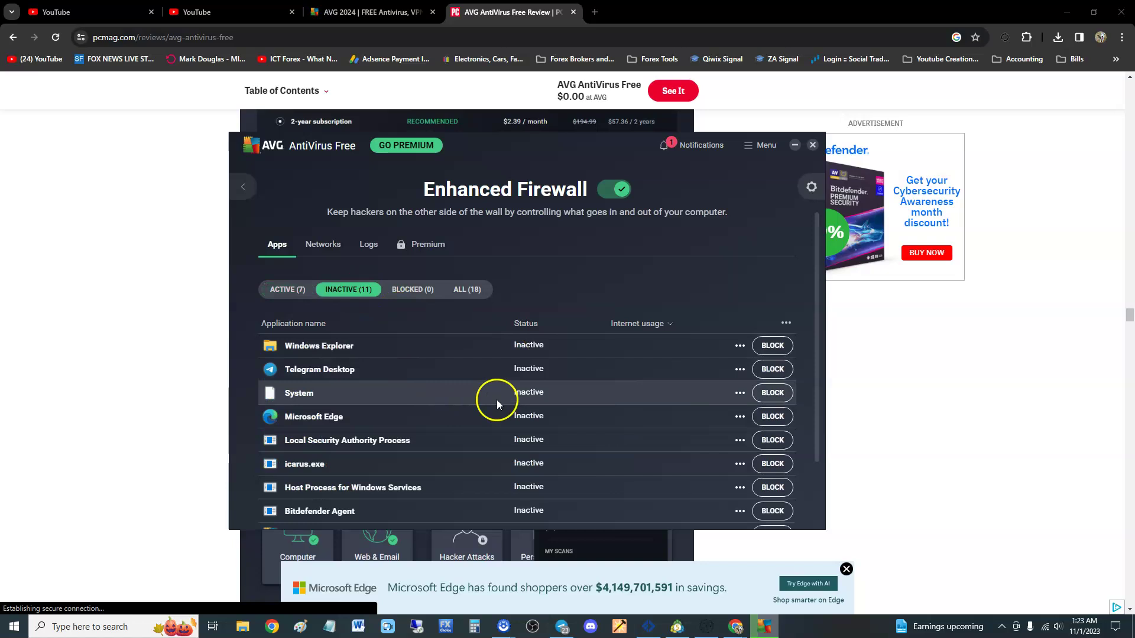
scroll(503, 402, "down", 1)
scroll(504, 399, "down", 2)
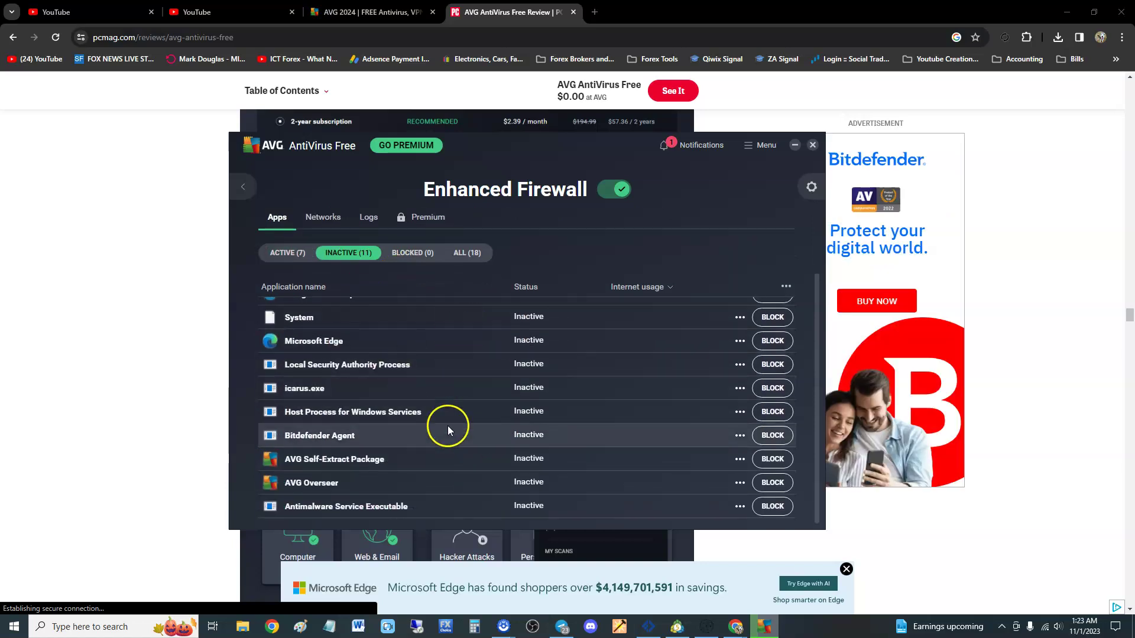
scroll(448, 426, "up", 3)
Show all 18 firewall apps, check the Networks tab, then return to the active apps
left_click(470, 290)
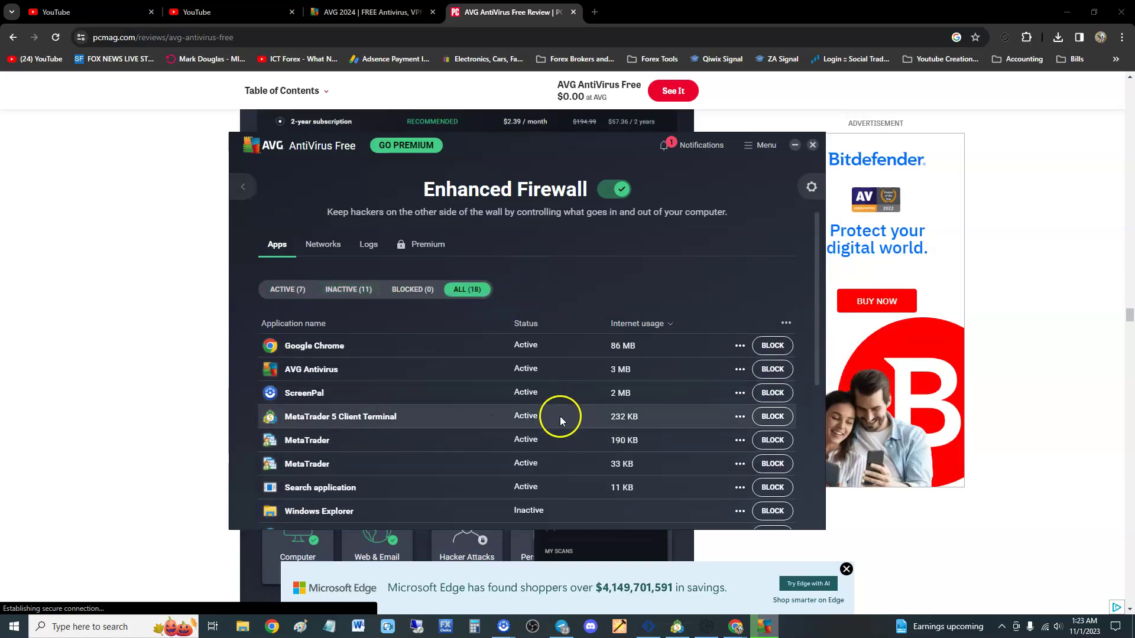
scroll(587, 408, "down", 3)
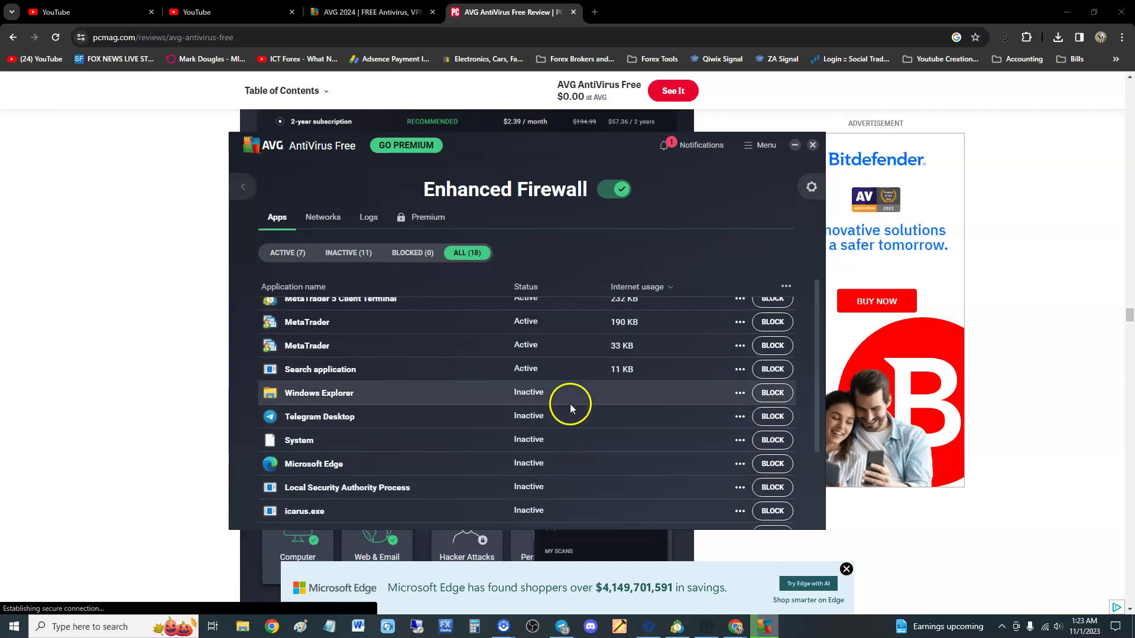
scroll(521, 407, "up", 3)
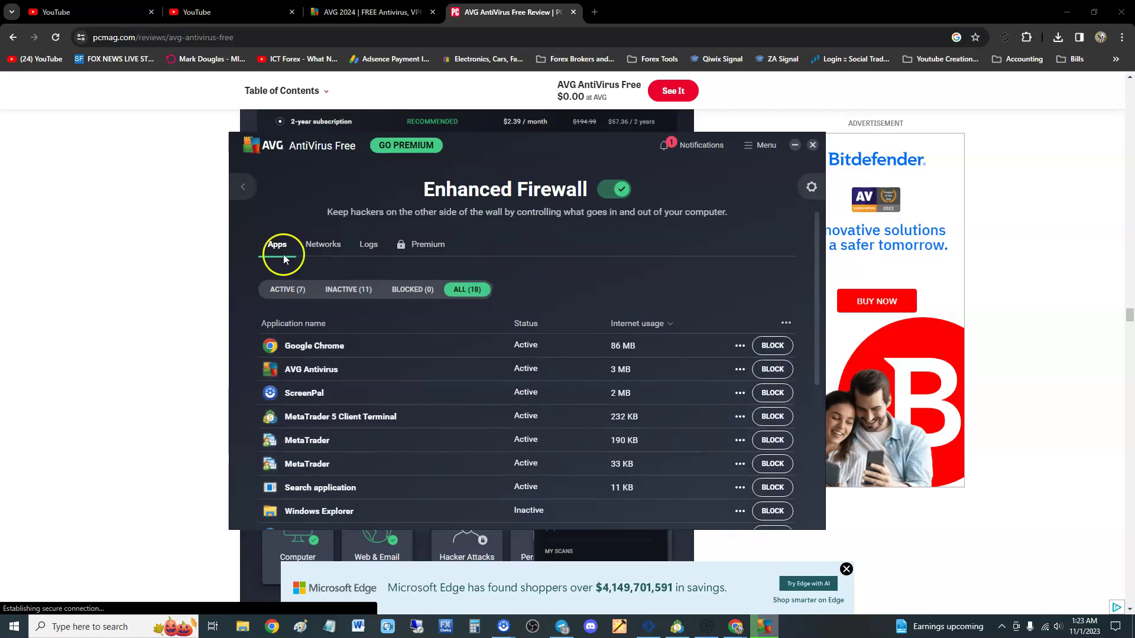
left_click(321, 252)
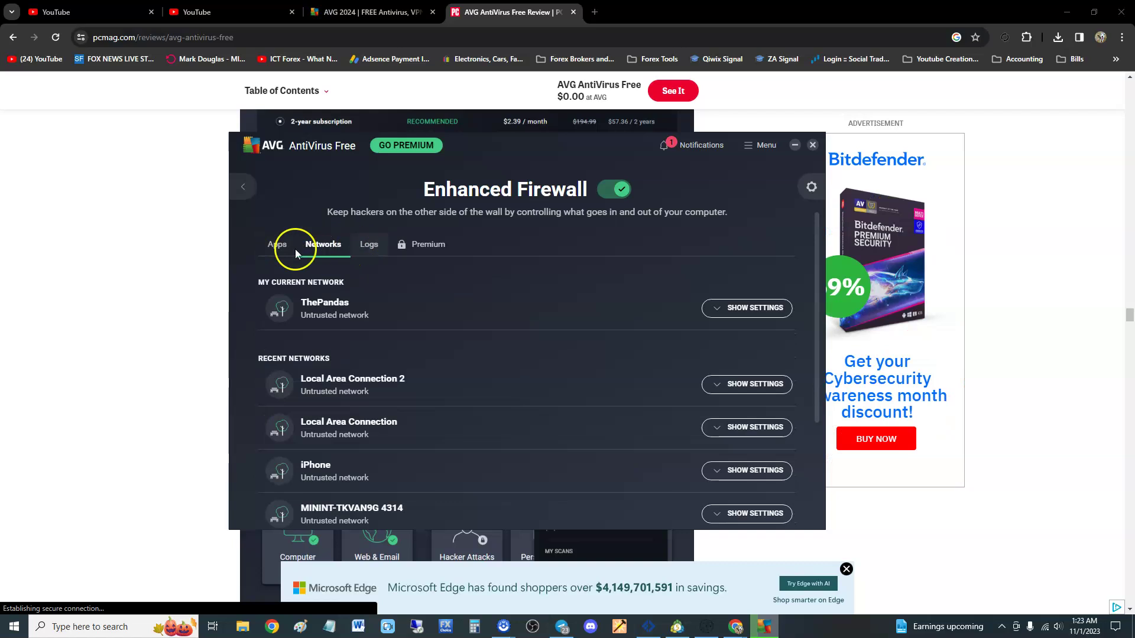
left_click(271, 251)
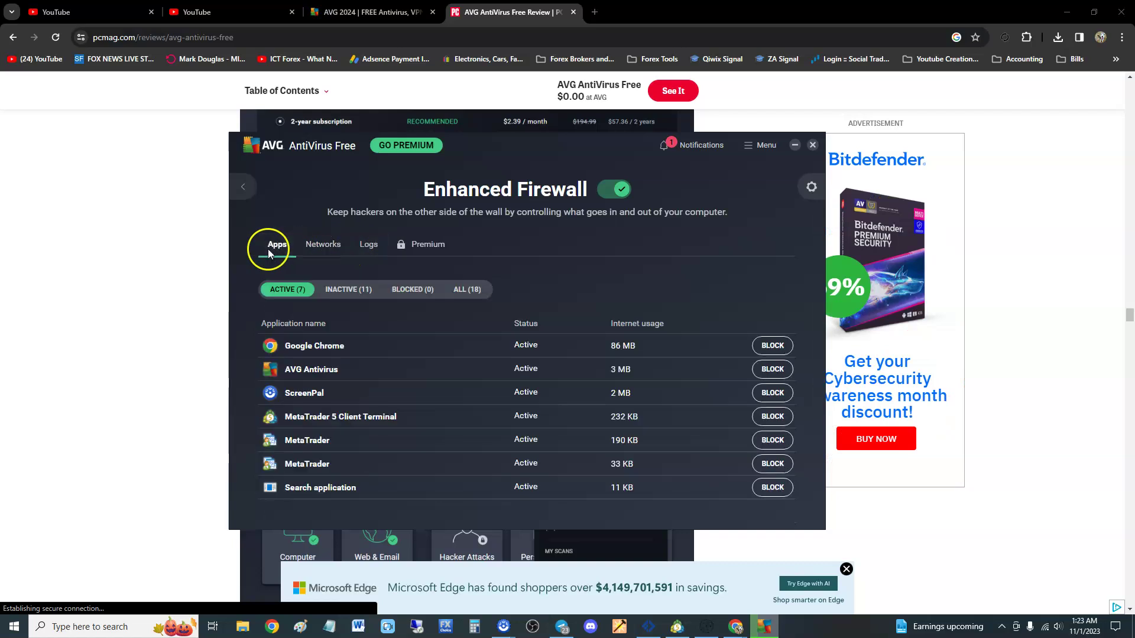
Look over the other scan types, check the Deep Scan's 27% progress, and return to the dashboard
left_click(248, 188)
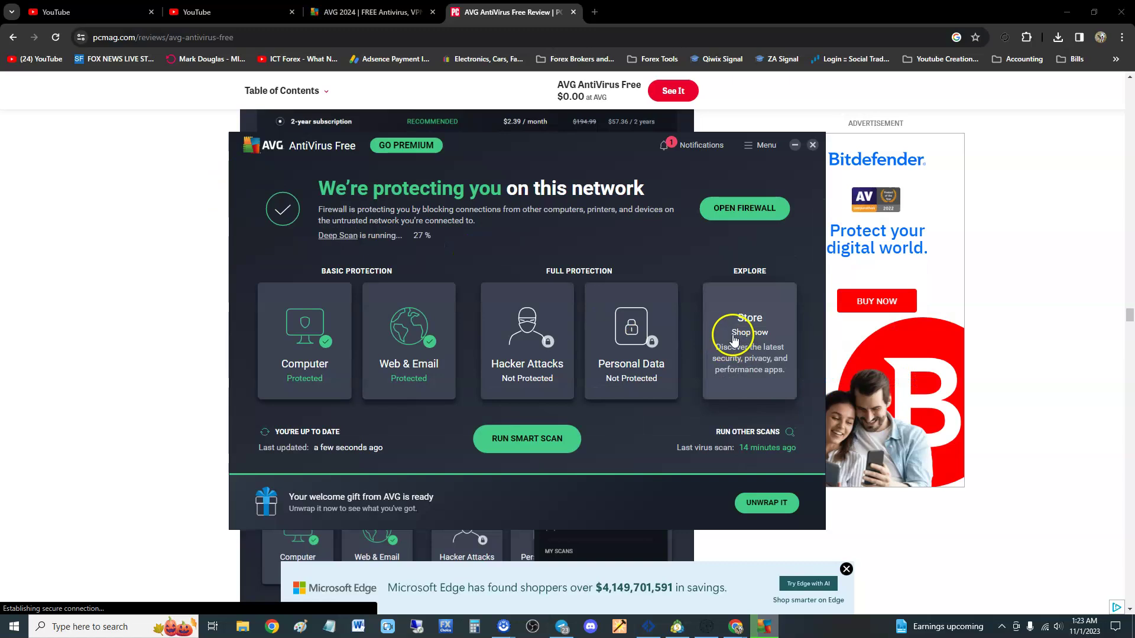
left_click(732, 433)
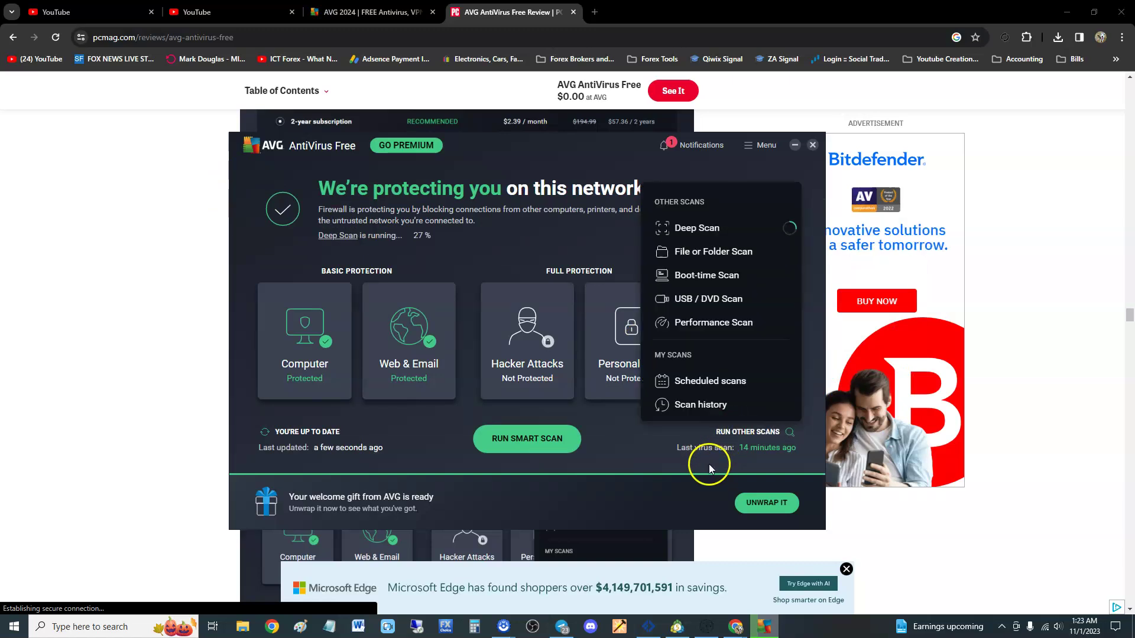
left_click(615, 427)
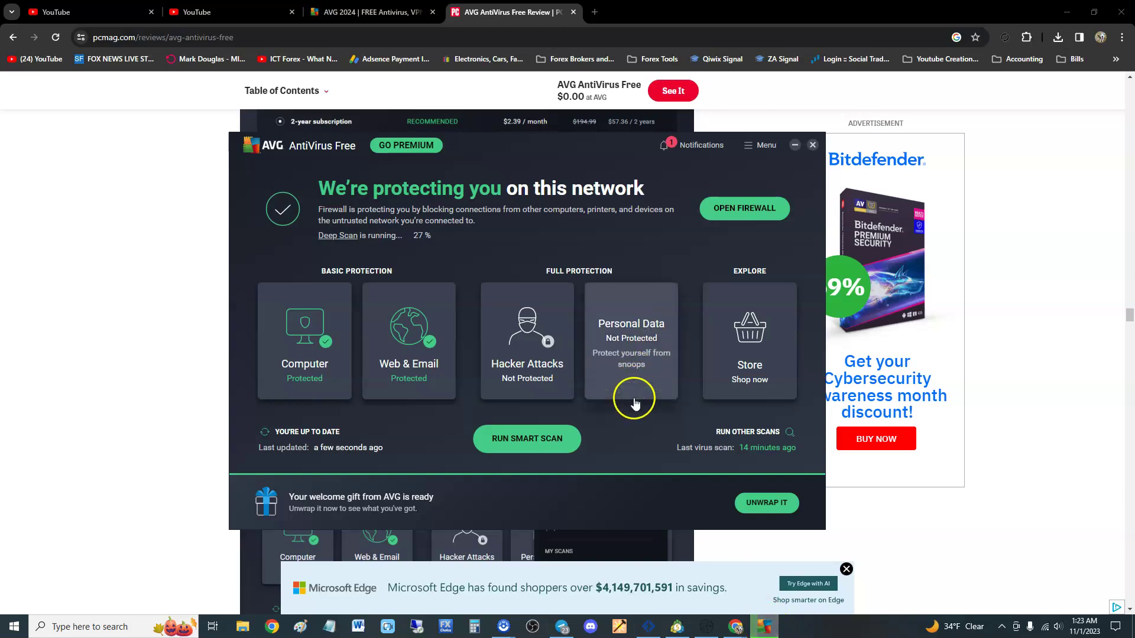
left_click(347, 238)
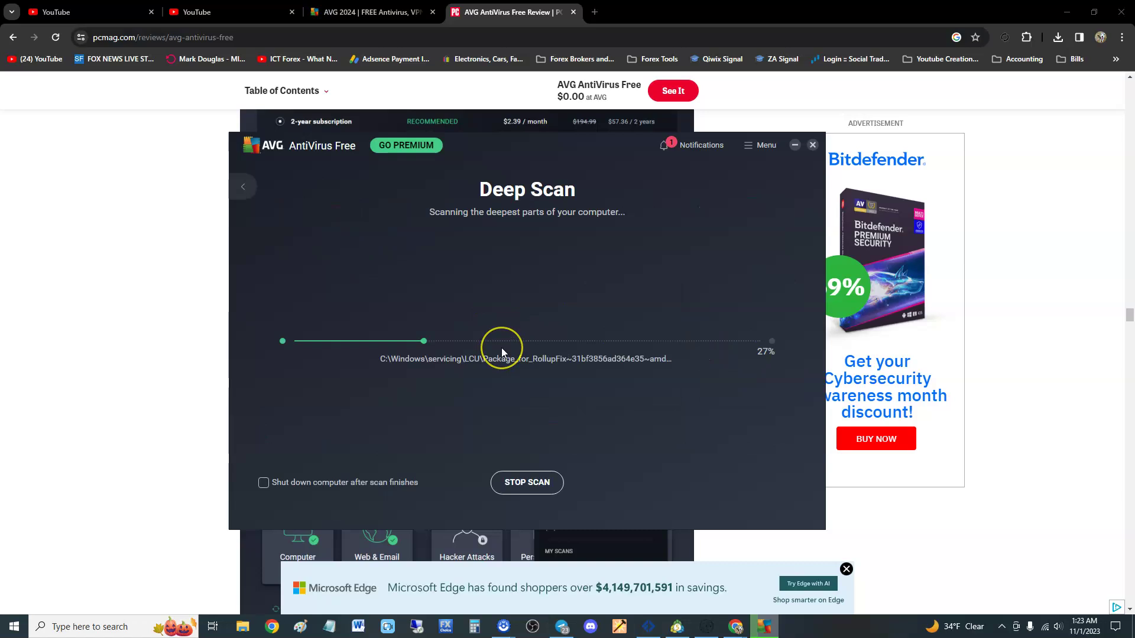
left_click(250, 190)
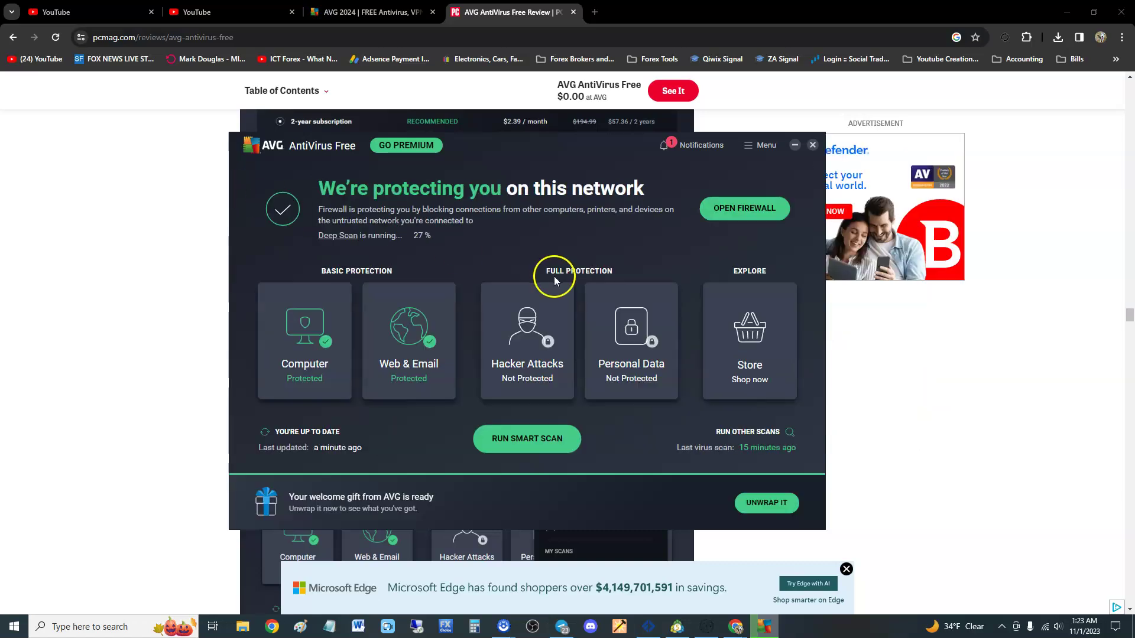
Open Settings > General > Password and cancel the Create New Password form
left_click(759, 145)
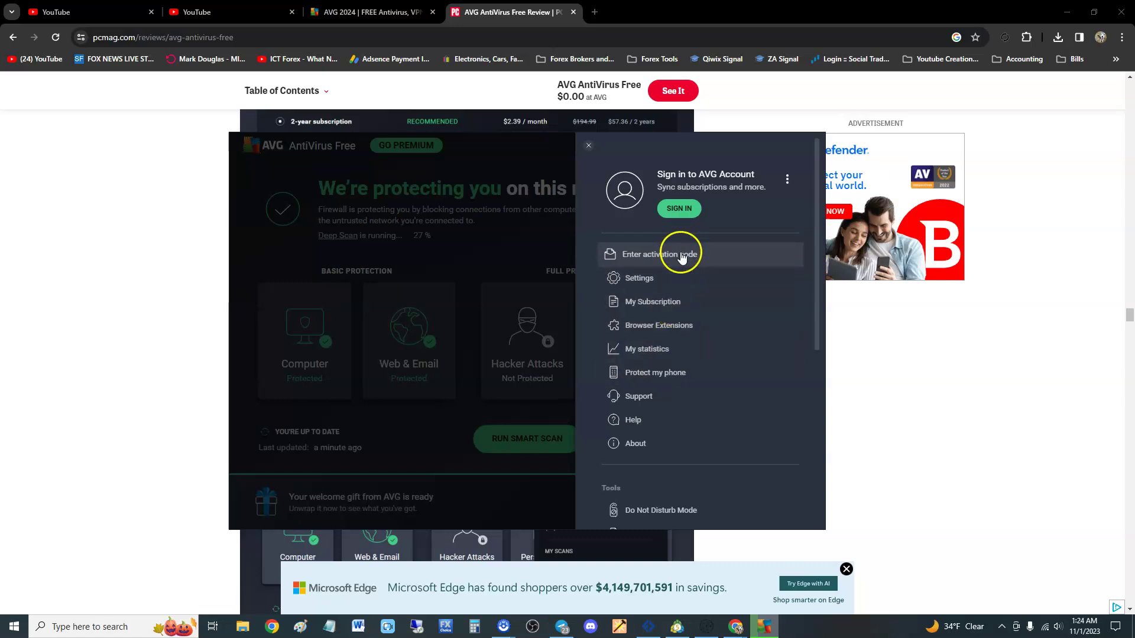
left_click(655, 278)
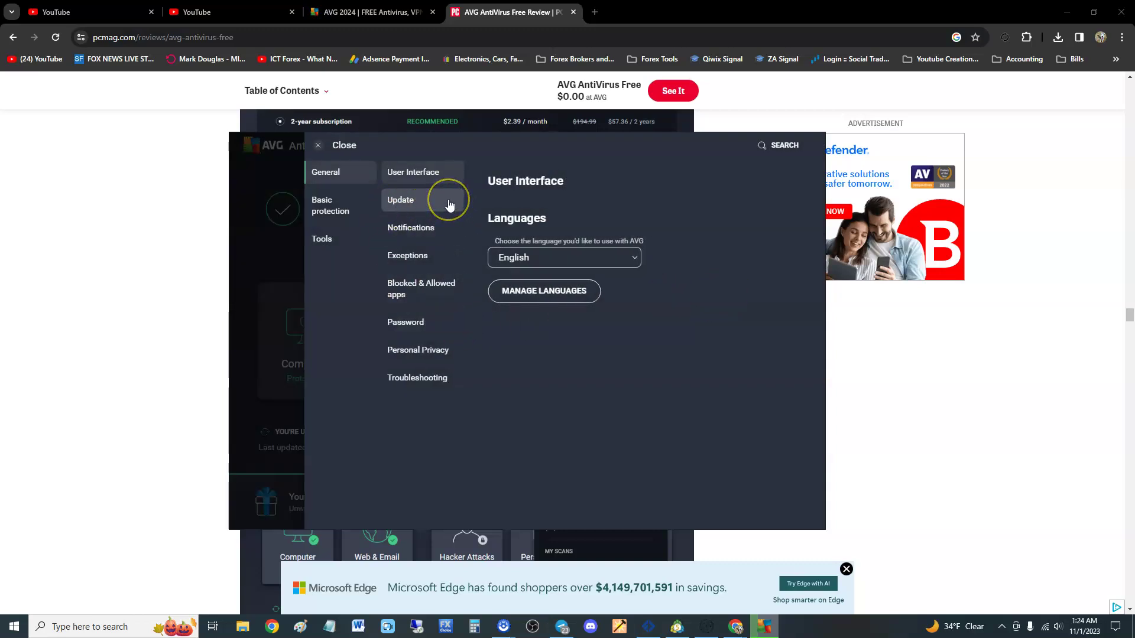
left_click(406, 321)
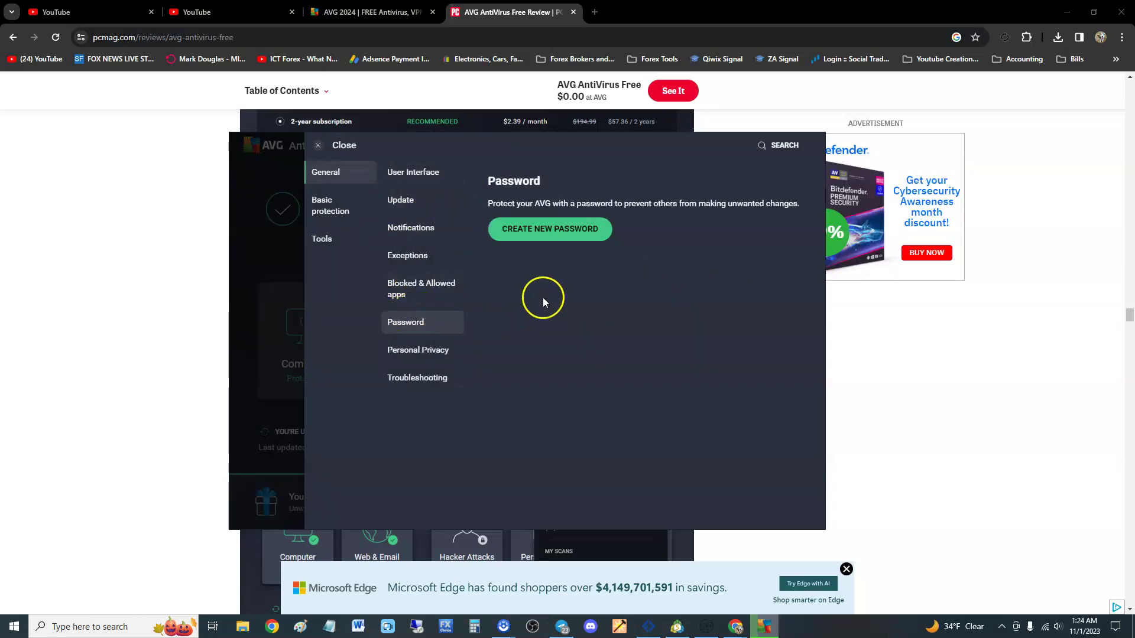
left_click(544, 228)
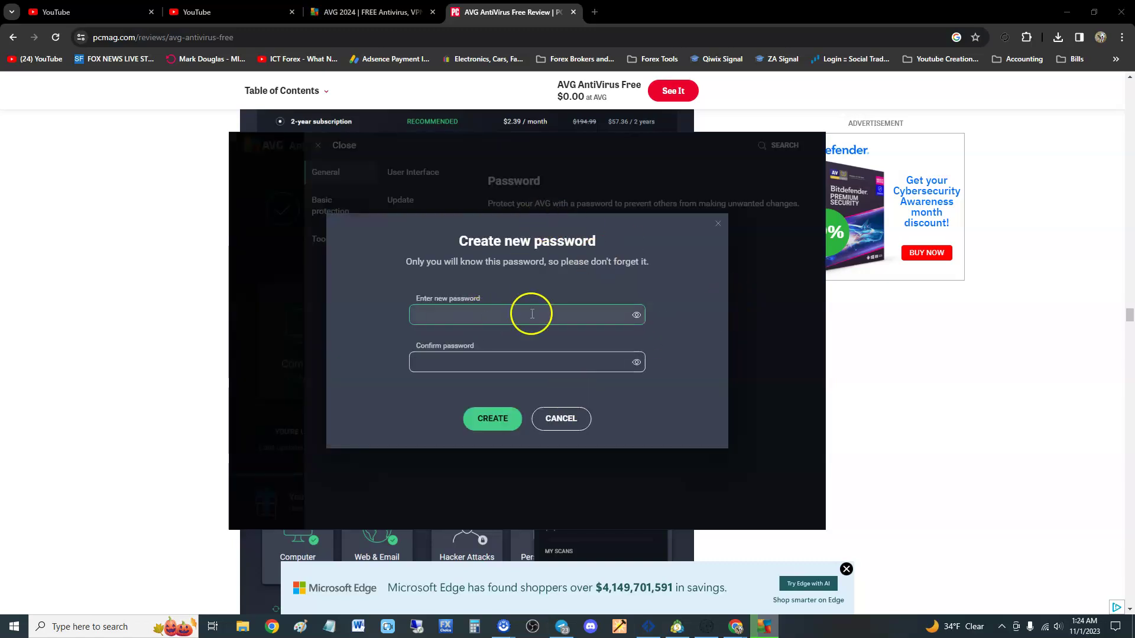
left_click(716, 223)
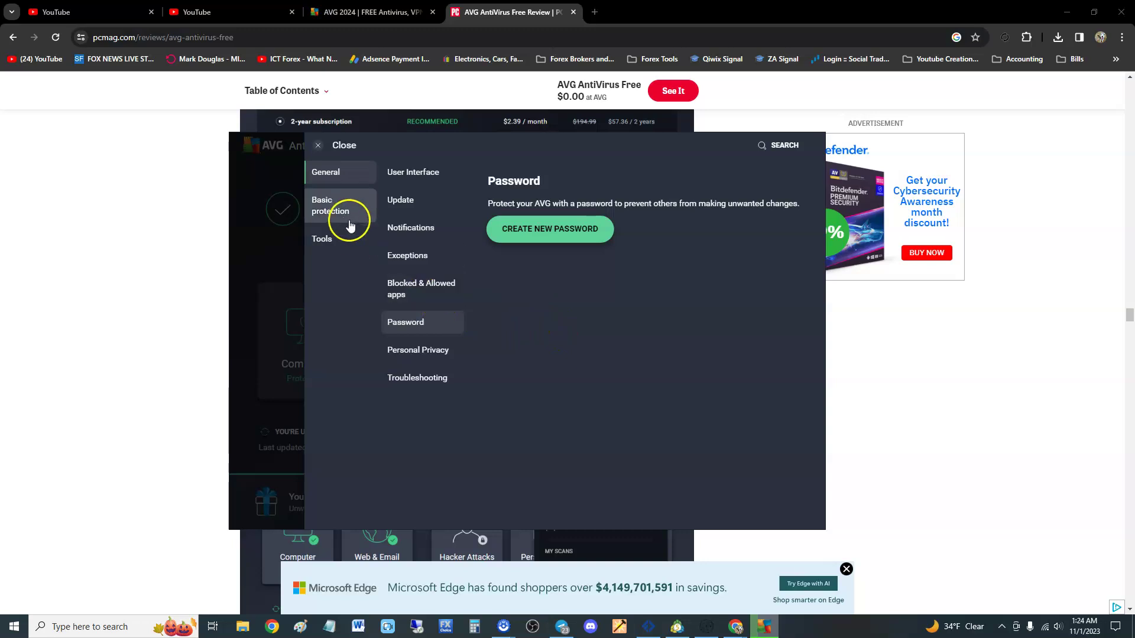
Go through Ransomware Protection, the Email, Web, Behavior and File Shields, Network Inspector and Enhanced Firewall, then General
left_click(329, 207)
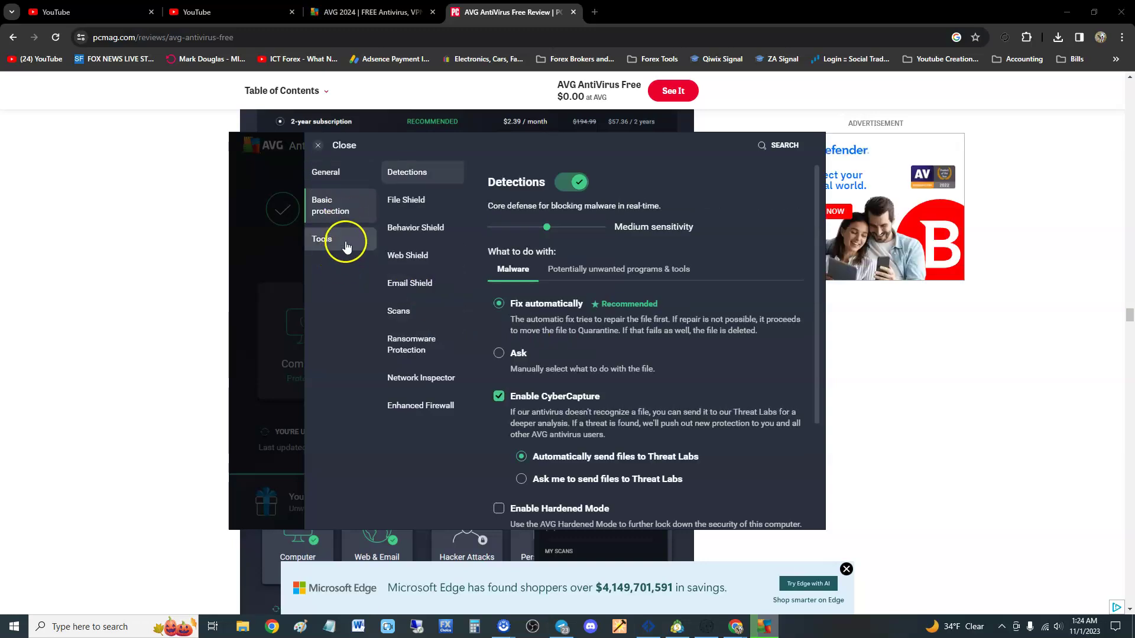
left_click(392, 342)
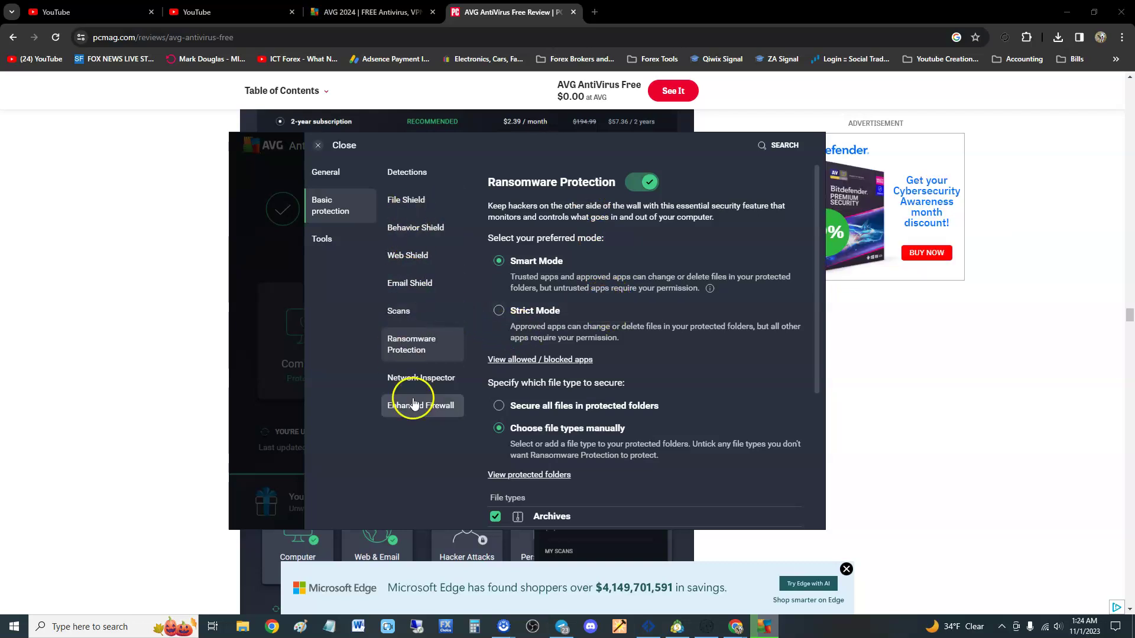
left_click(425, 281)
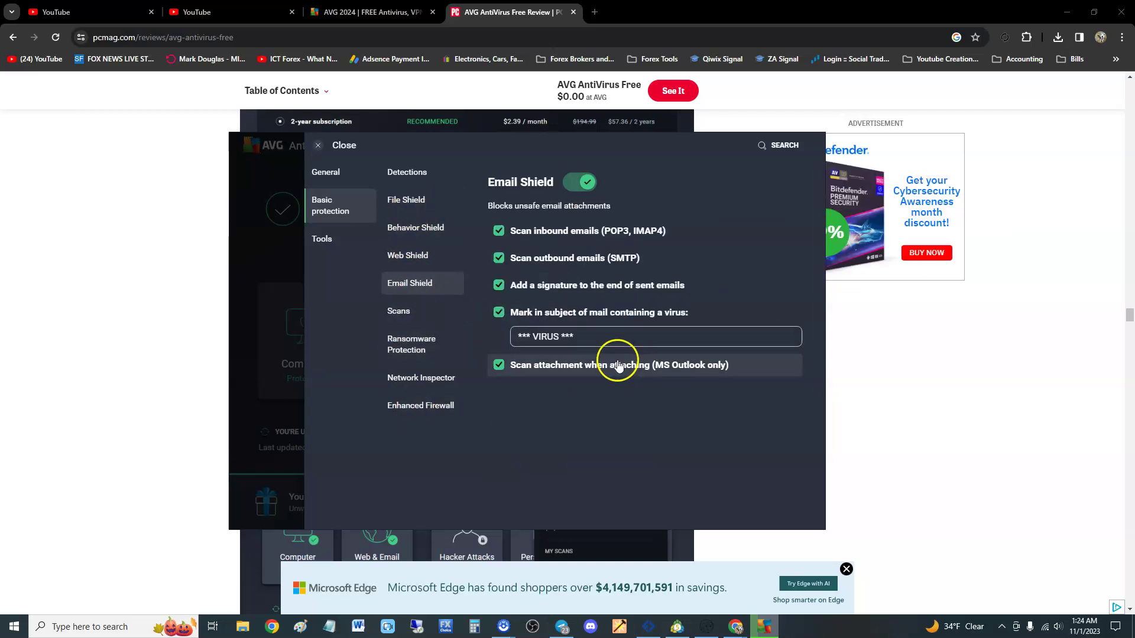
left_click(431, 260)
left_click(435, 291)
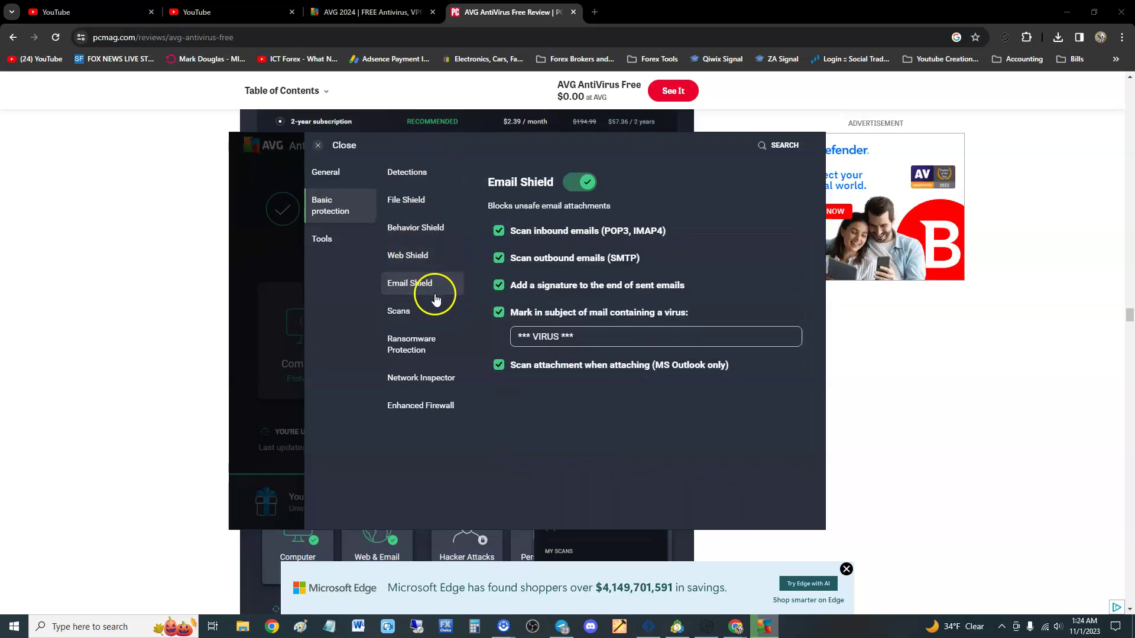
left_click(435, 227)
left_click(436, 201)
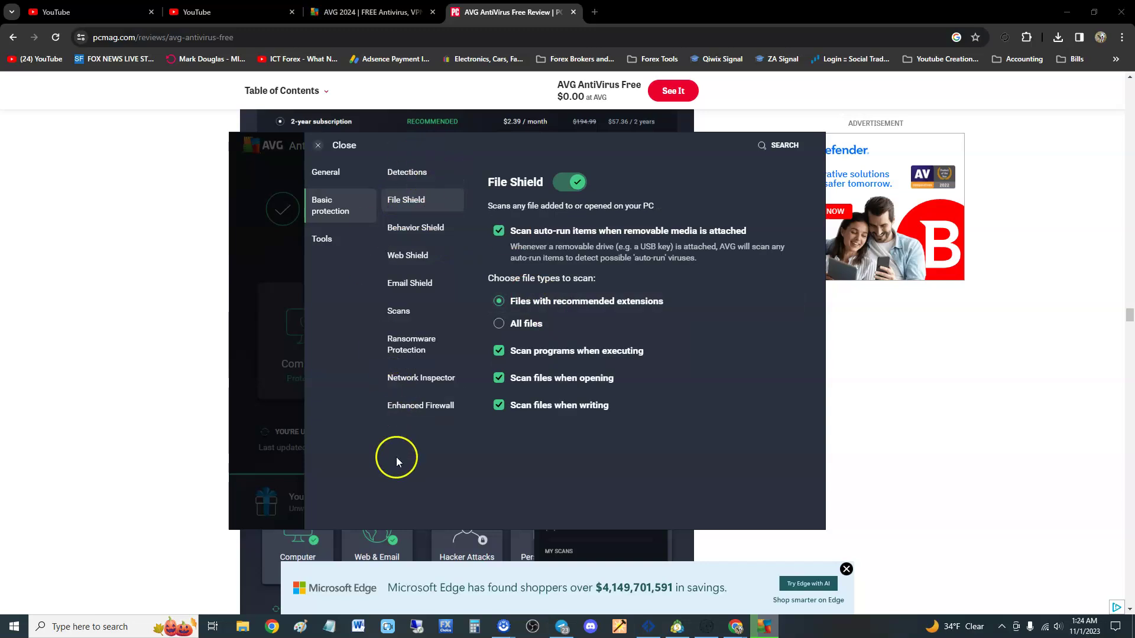
left_click(431, 377)
left_click(447, 407)
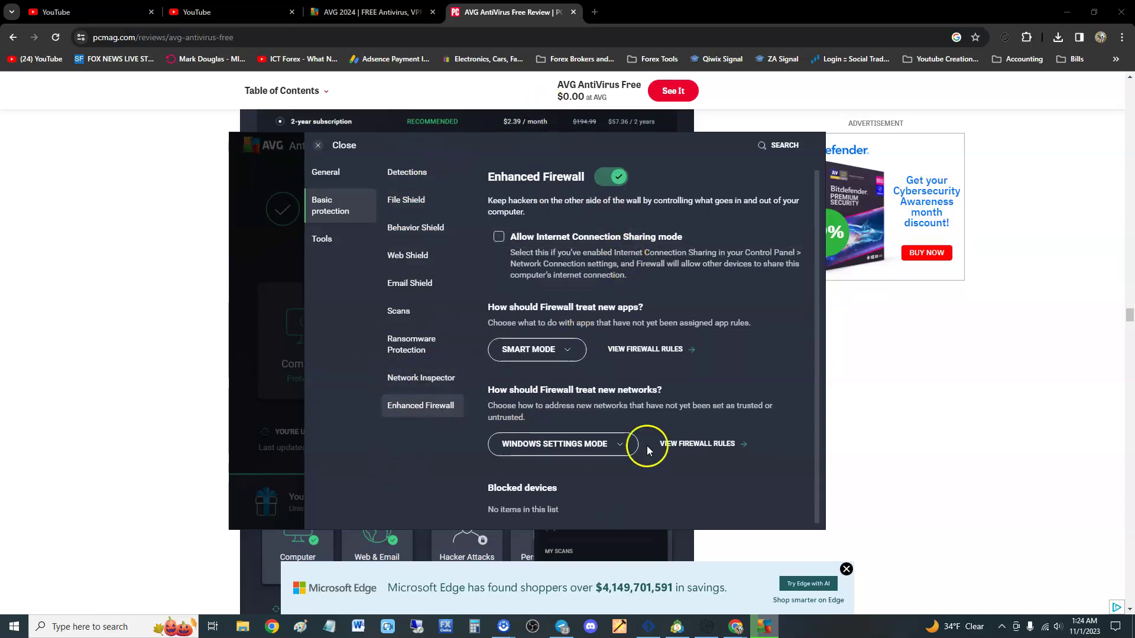
left_click(326, 172)
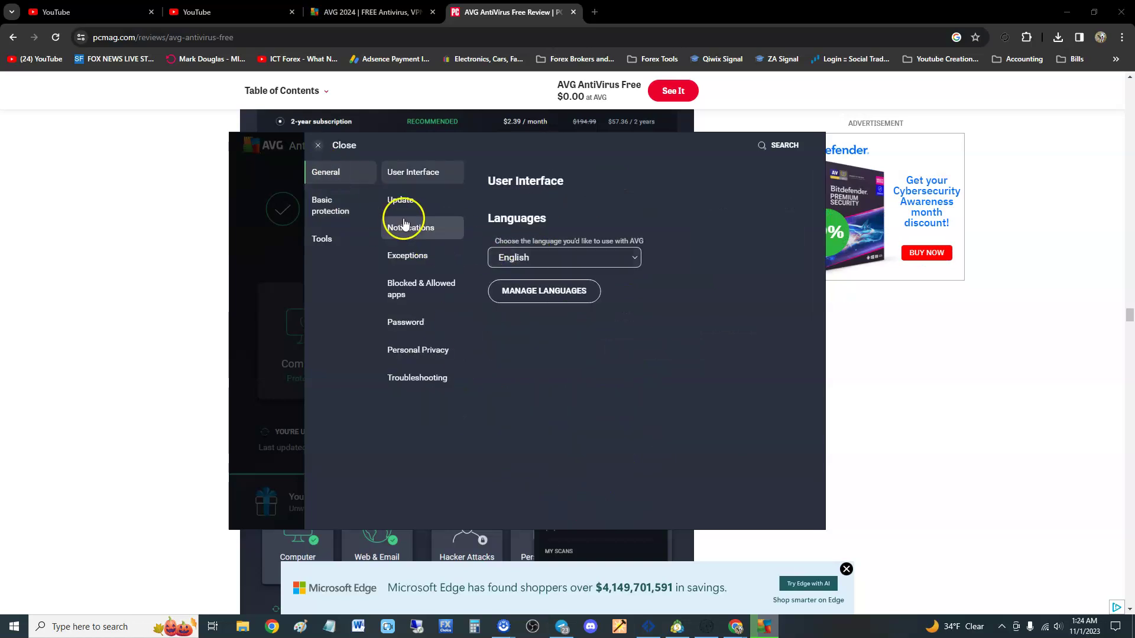
Close the settings and drag the AVG window slightly down and right
left_click(319, 145)
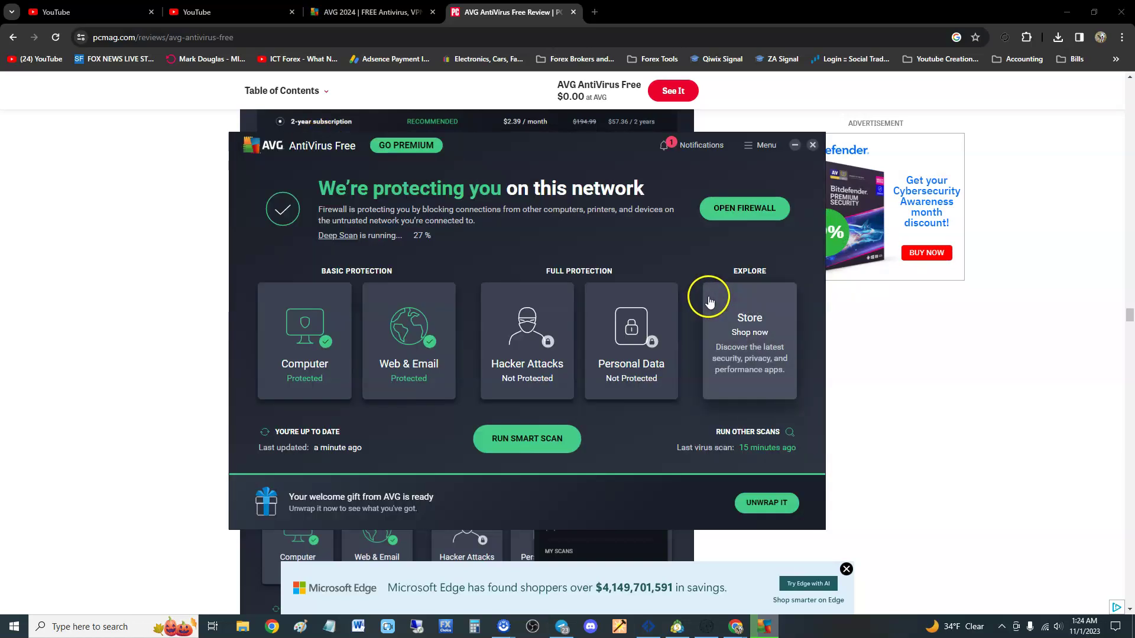
left_click_drag(537, 152, 565, 173)
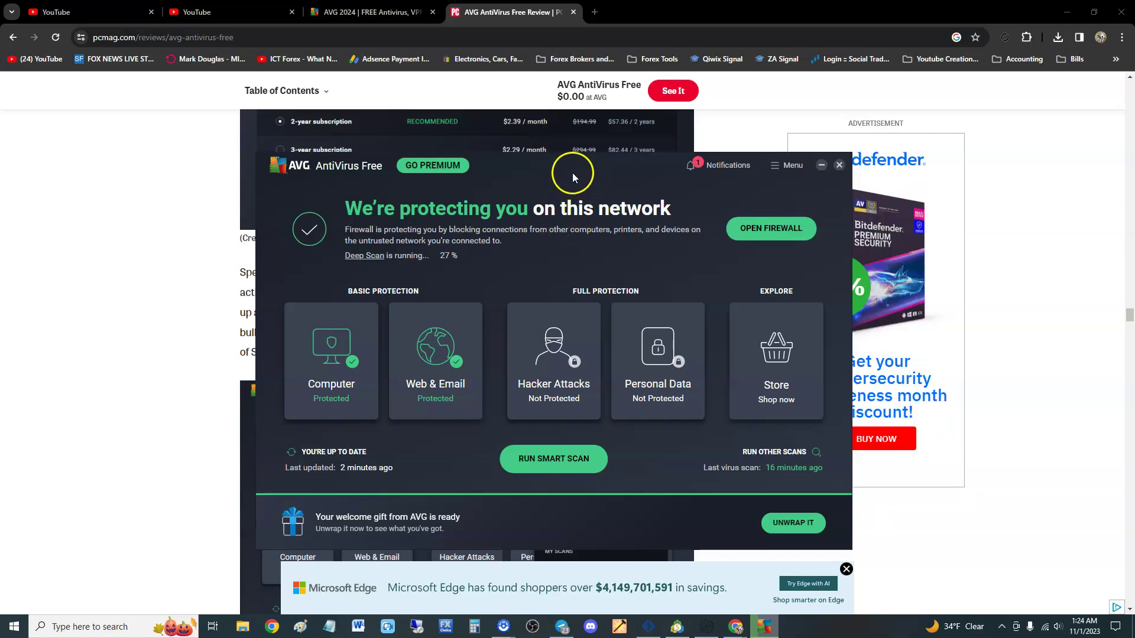
mouse_move(570, 172)
left_mouse_down()
mouse_move(585, 172)
mouse_move(567, 175)
mouse_move(575, 169)
left_mouse_up()
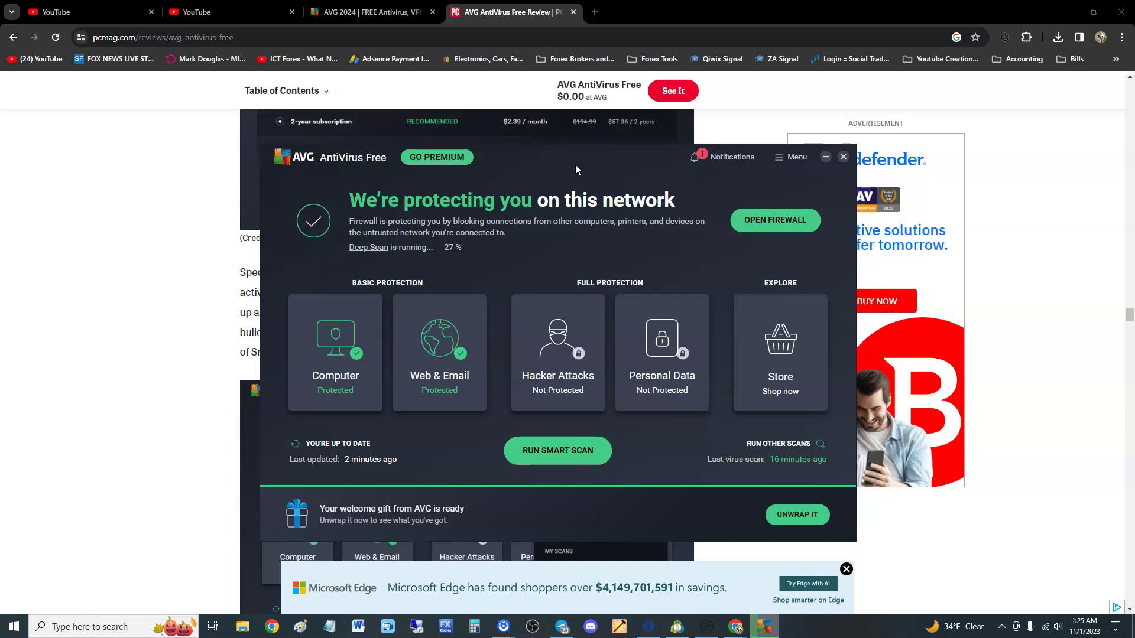
mouse_move(576, 164)
left_mouse_down()
mouse_move(562, 246)
mouse_move(593, 188)
mouse_move(583, 182)
left_mouse_up()
Bring the PCMag review forward and scroll to the previous-collection rows led by G Data and ZoneAlarm at 9.8
left_click(222, 304)
scroll(426, 357, "up", 13)
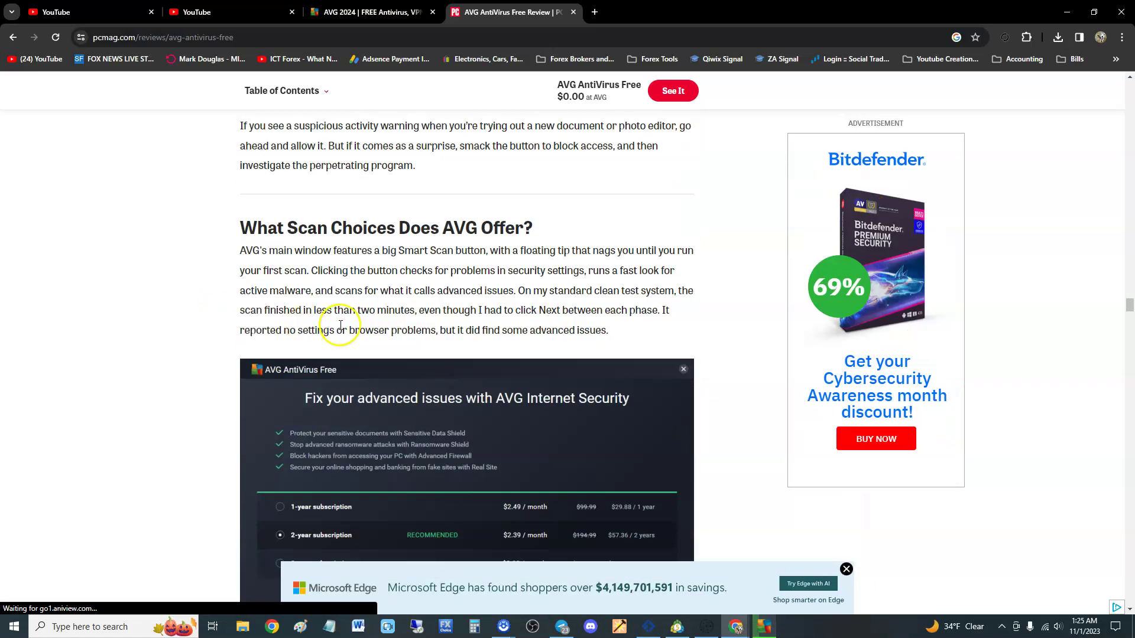
scroll(615, 372, "down", 1)
scroll(625, 332, "up", 9)
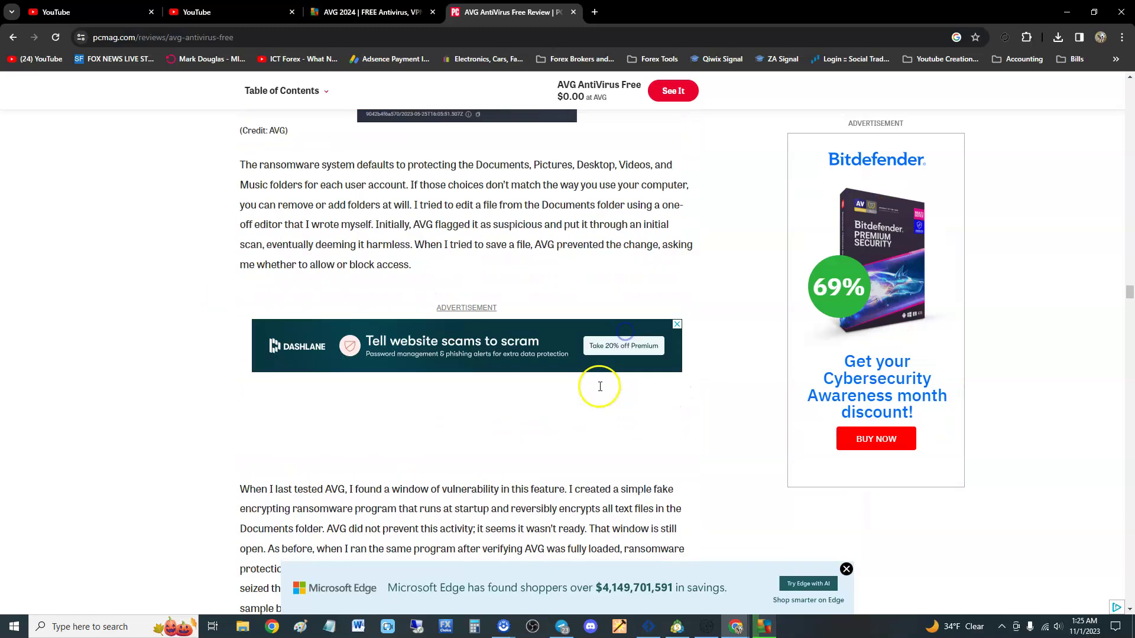
scroll(615, 413, "up", 15)
scroll(617, 415, "down", 8)
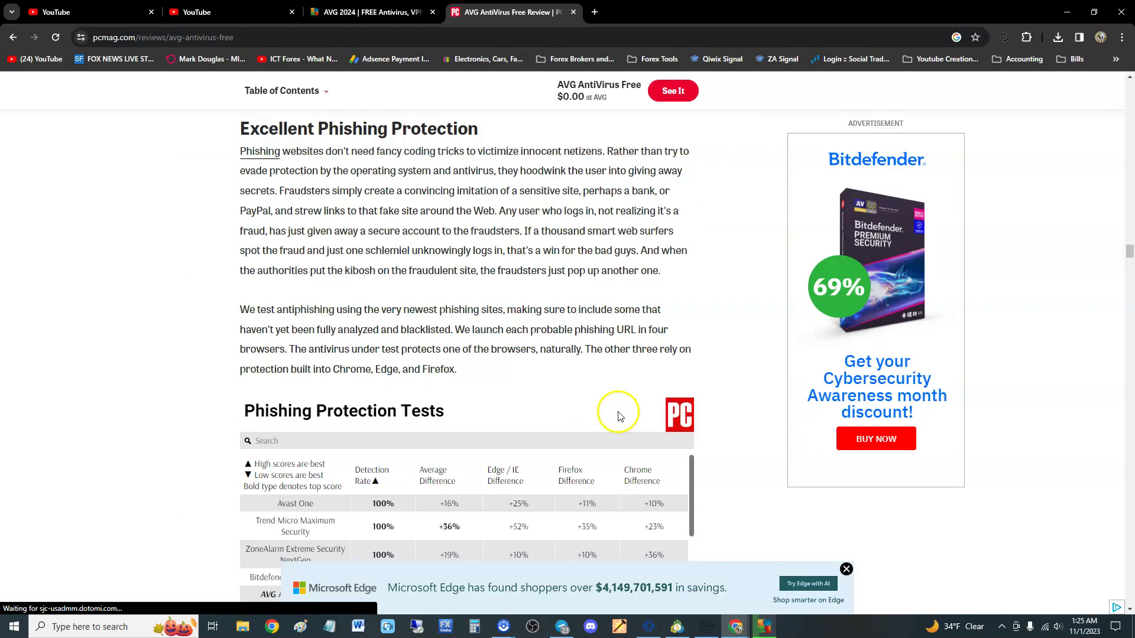
scroll(636, 420, "up", 8)
scroll(636, 417, "down", 20)
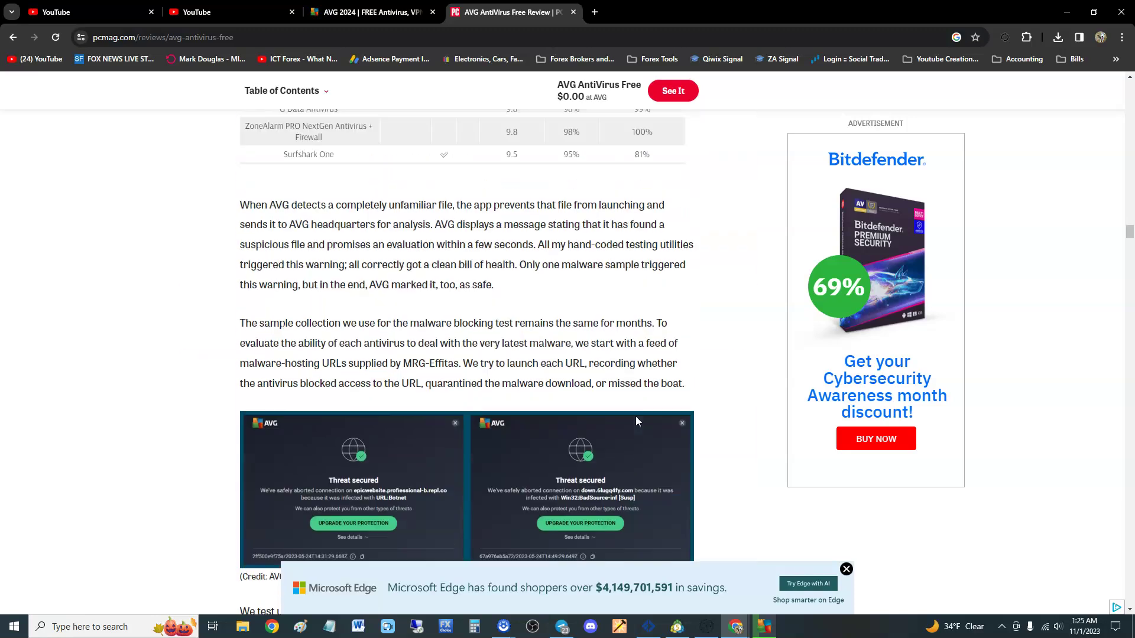
scroll(635, 417, "up", 4)
scroll(634, 435, "up", 1)
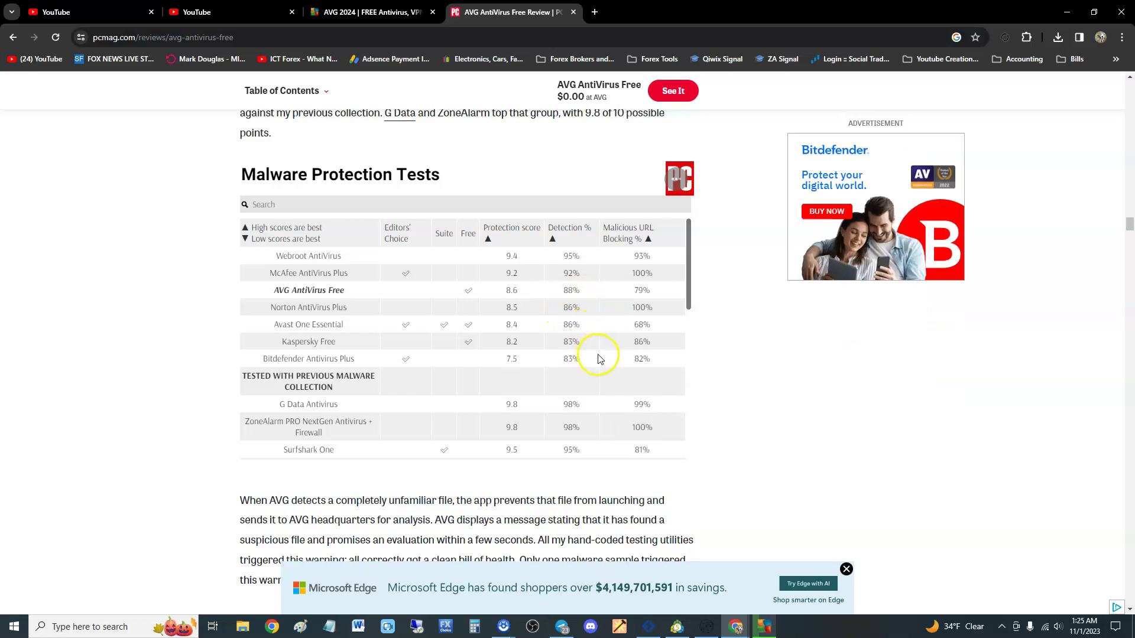
scroll(598, 358, "up", 2)
scroll(609, 355, "down", 2)
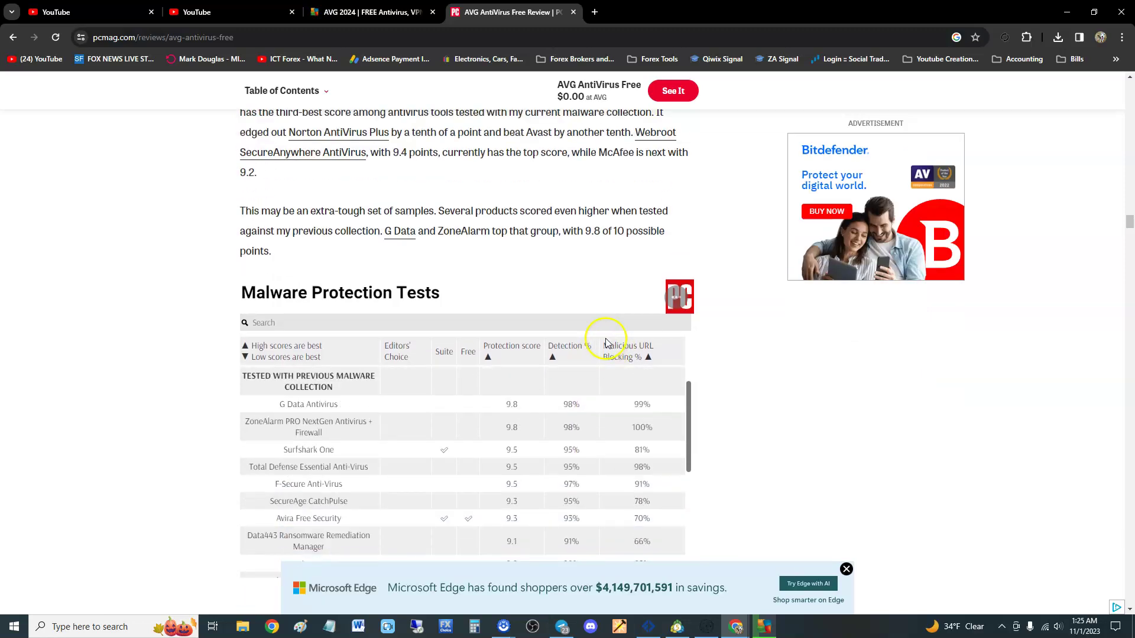
Bring the AVG dashboard forward from the taskbar and drag it slightly up and left
left_click(779, 632)
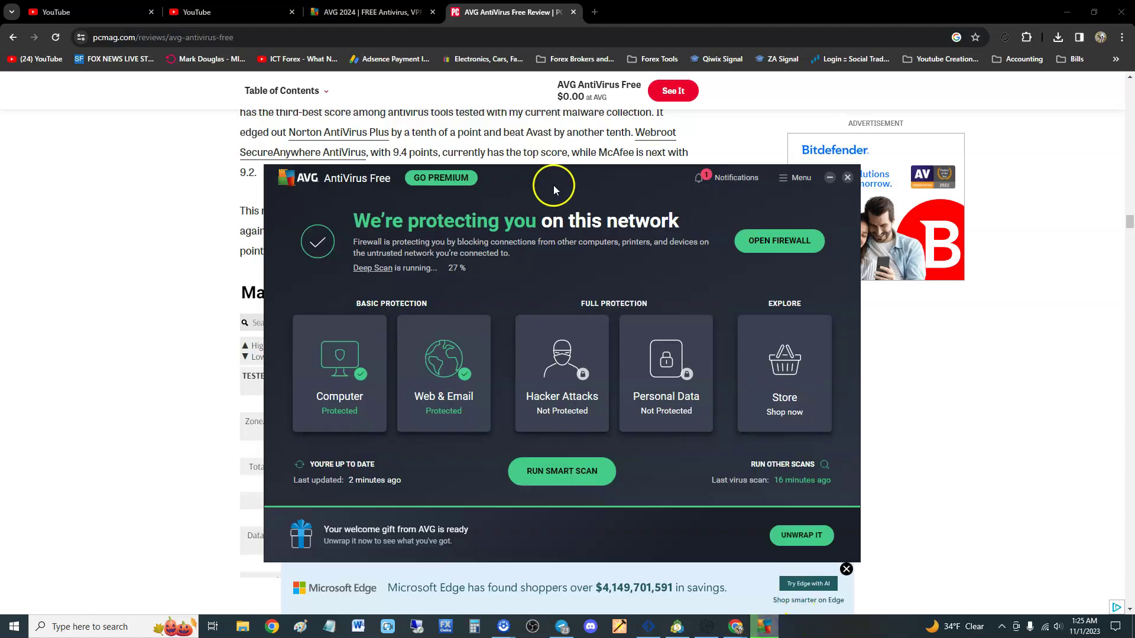
left_click_drag(553, 185, 534, 168)
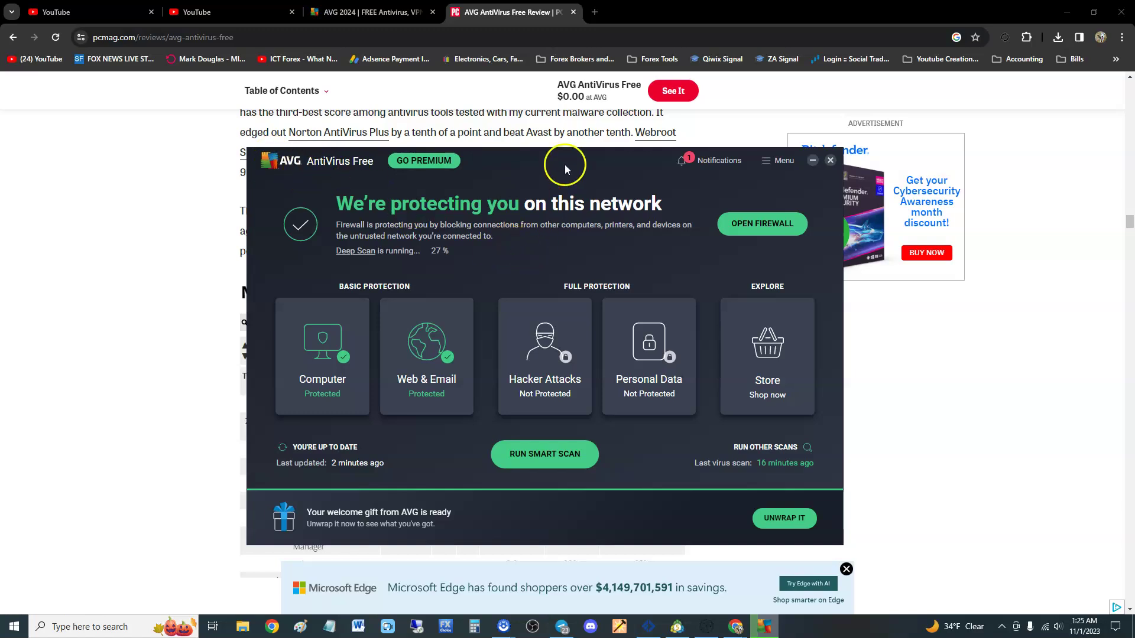
mouse_move(565, 165)
left_mouse_down()
mouse_move(552, 185)
mouse_move(560, 172)
mouse_move(548, 162)
left_mouse_up()
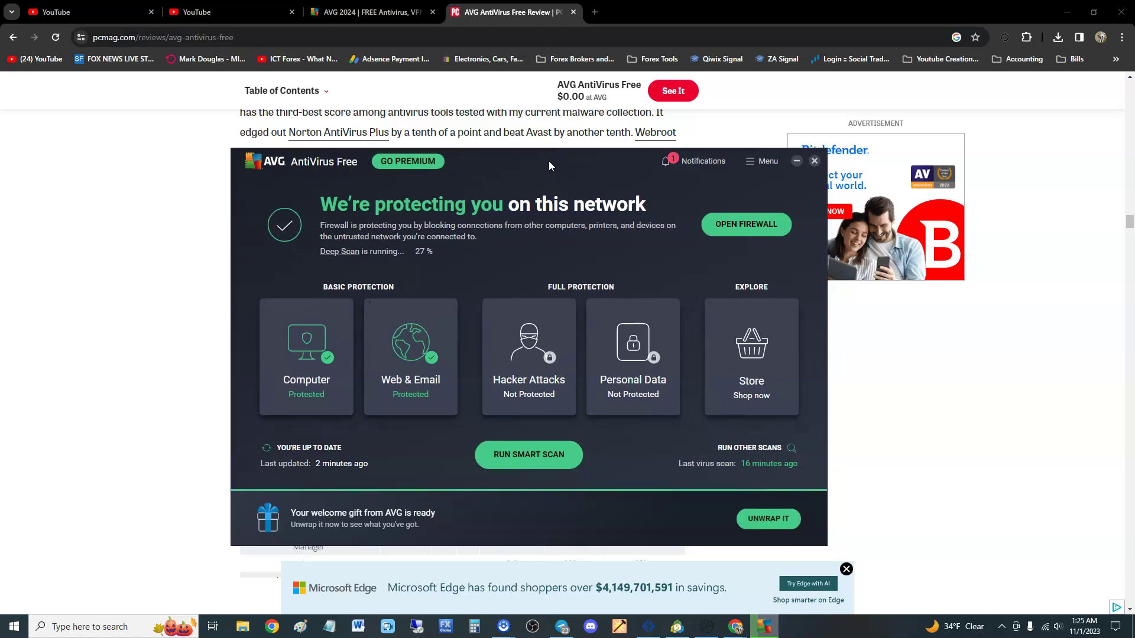